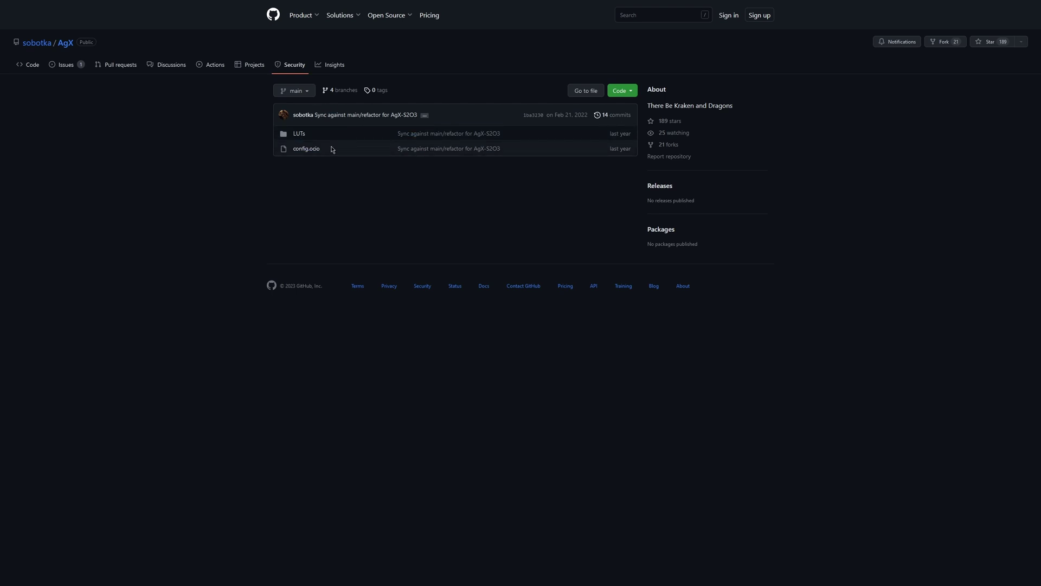
Download the AgX repository from GitHub as a ZIP archive (AgX-main.zip)
click(628, 92)
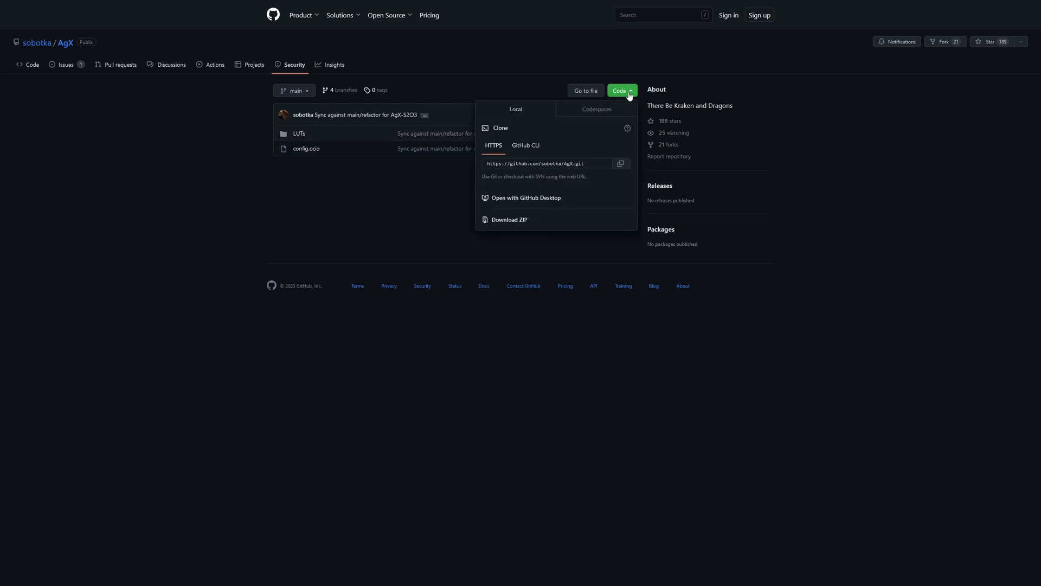
click(504, 220)
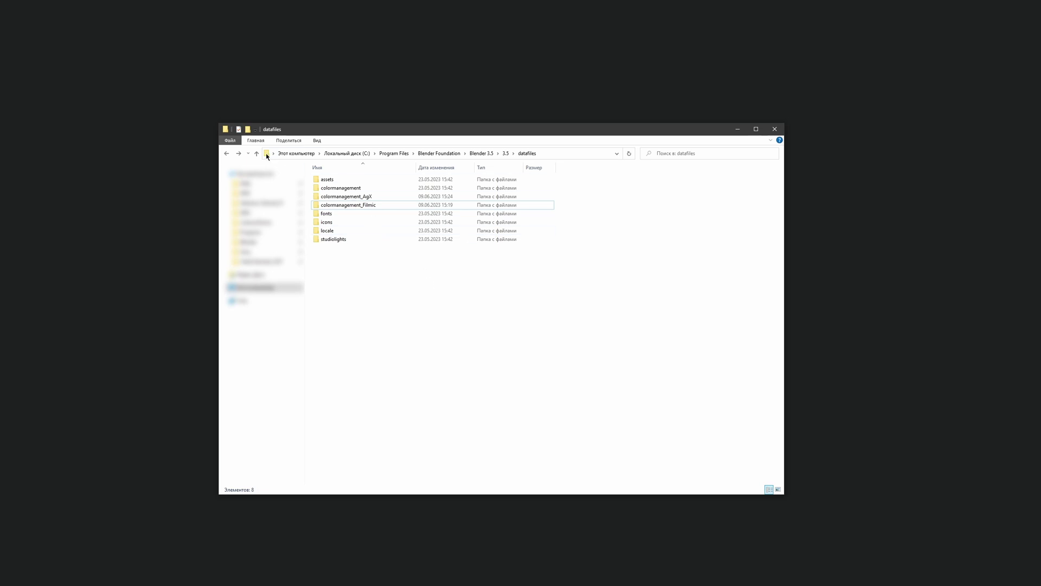
click(548, 154)
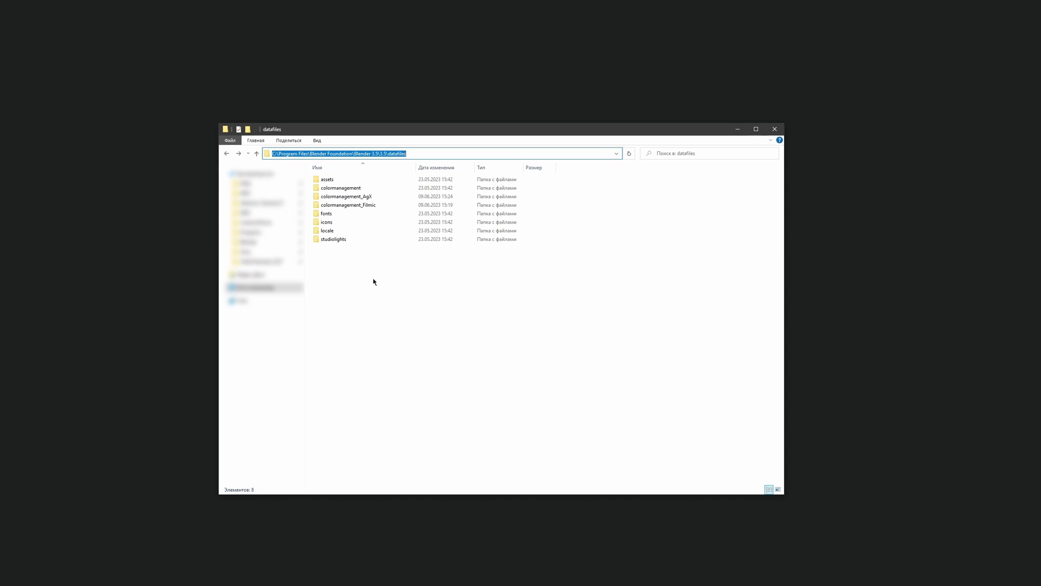
click(373, 281)
click(340, 189)
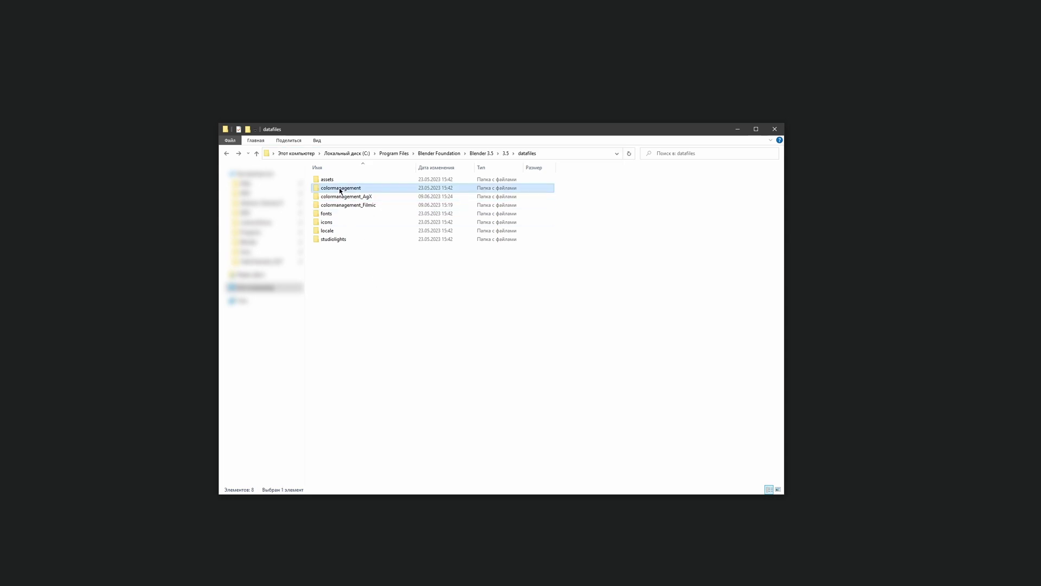
double_click(340, 190)
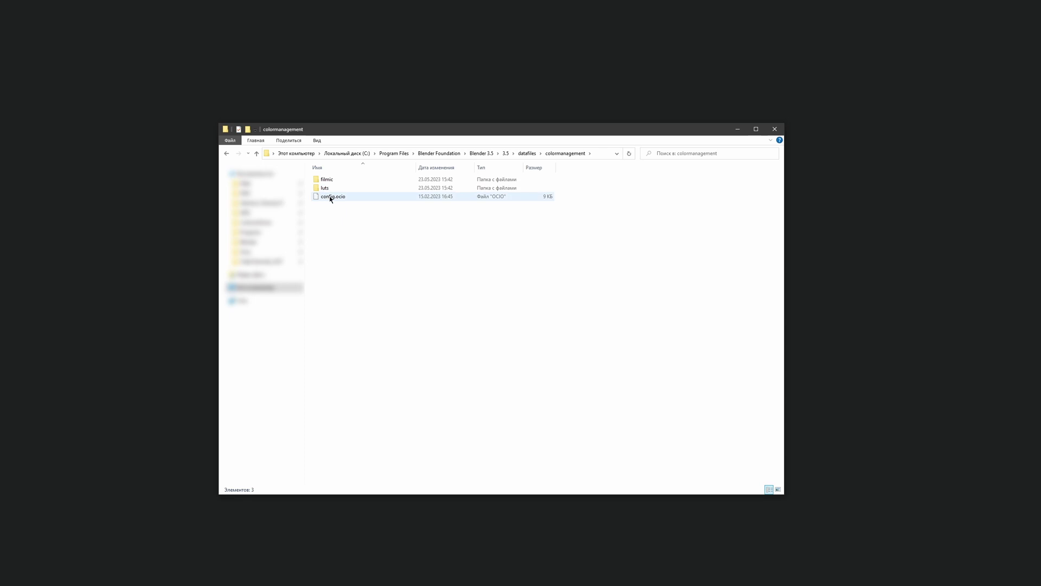
click(527, 153)
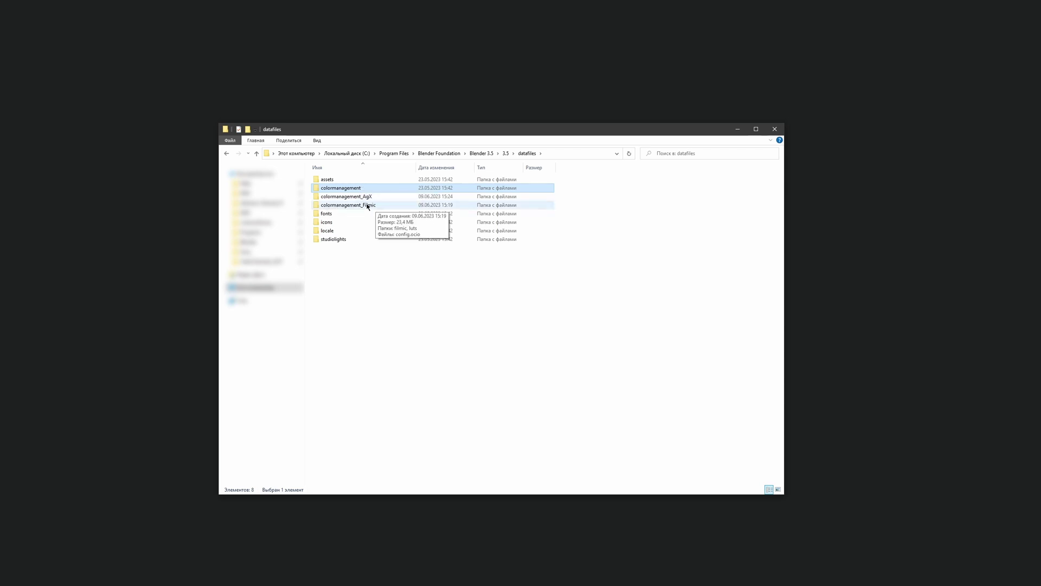
click(367, 206)
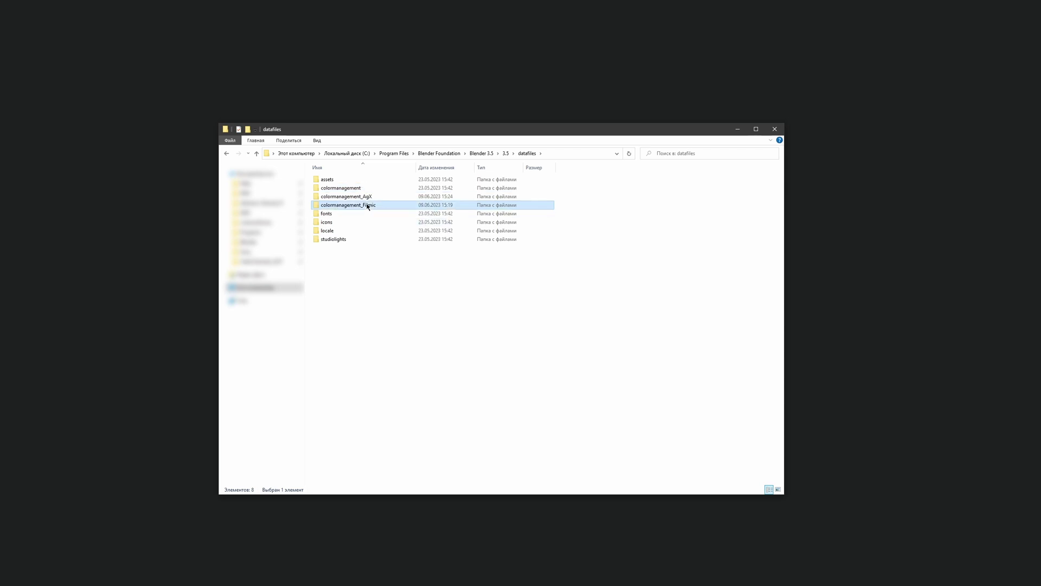
double_click(367, 206)
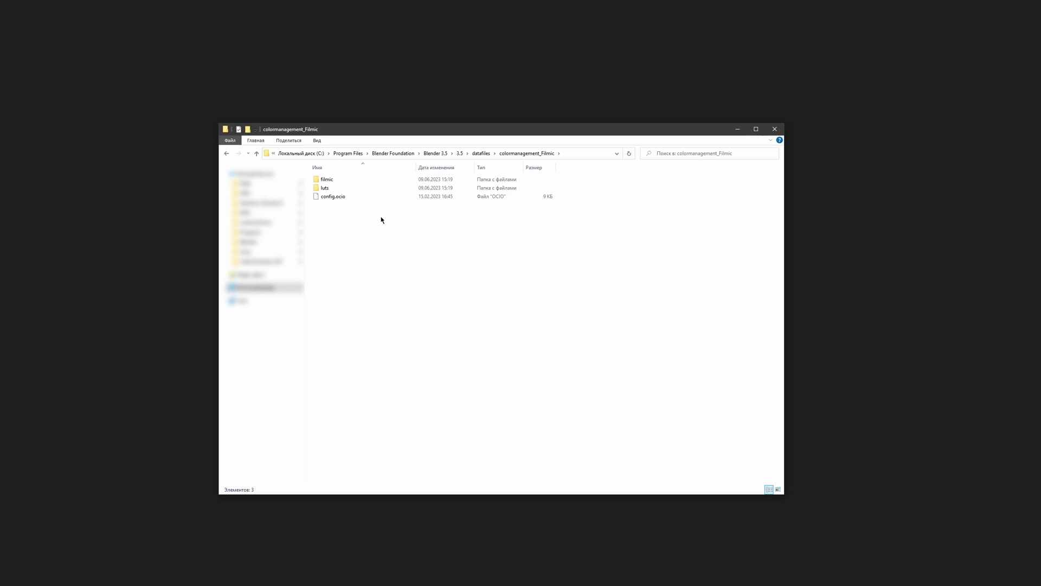
key(BackSpace)
click(371, 204)
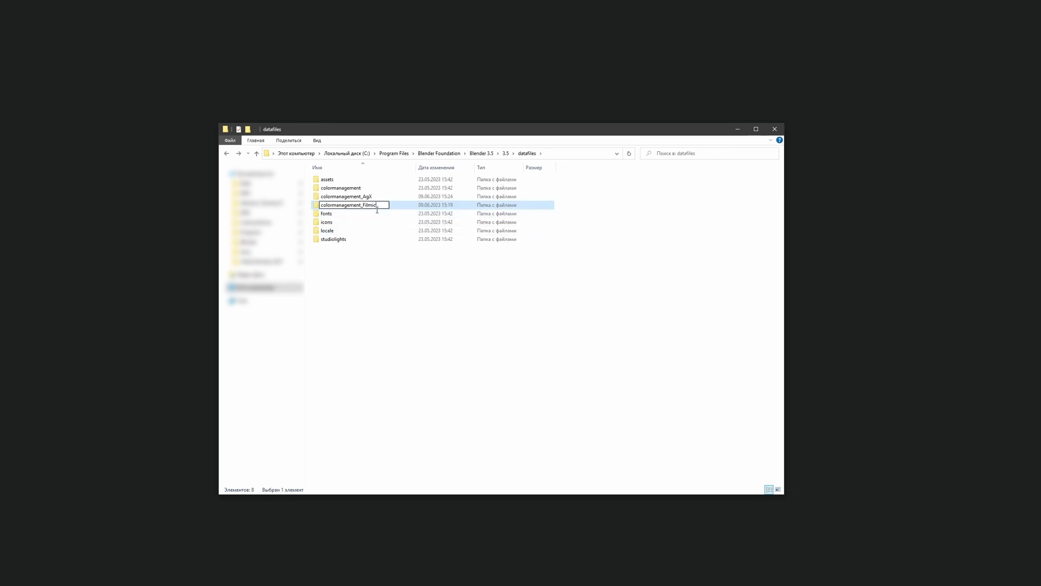
click(378, 264)
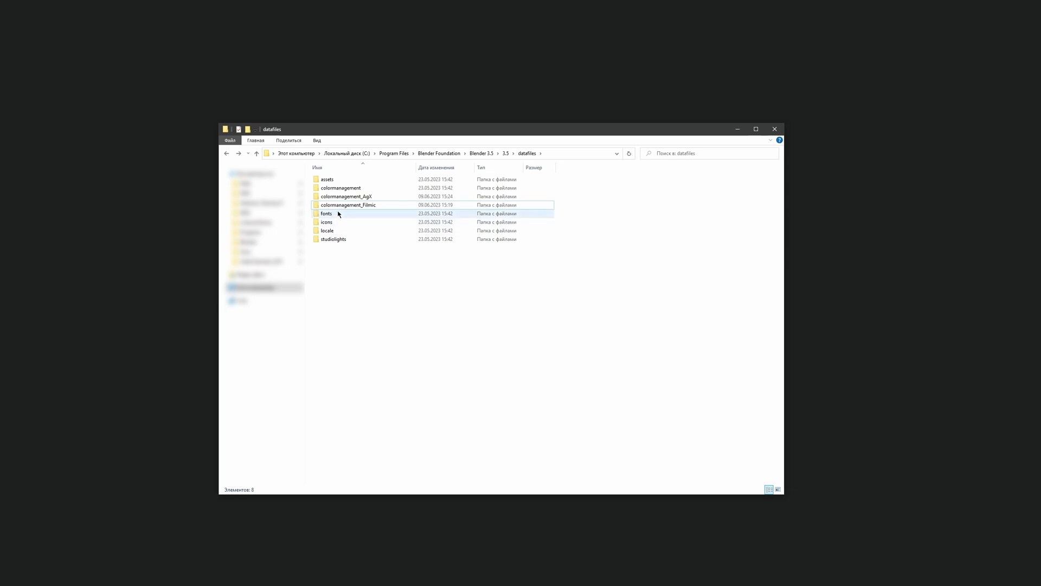
Delete AgX-main.zip from colormanagement_AgX and open the inner AgX-main folder
double_click(365, 199)
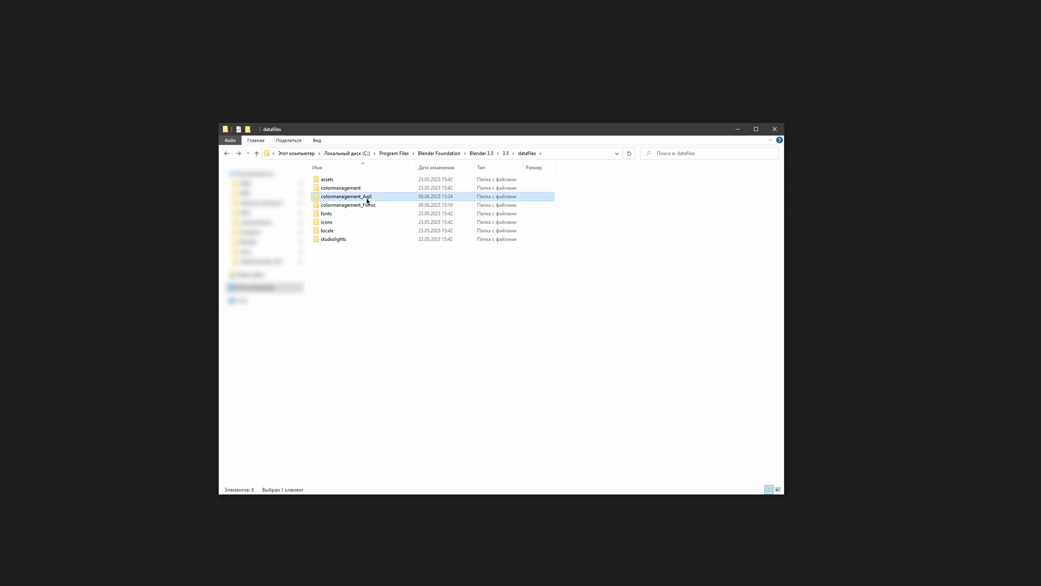
click(341, 183)
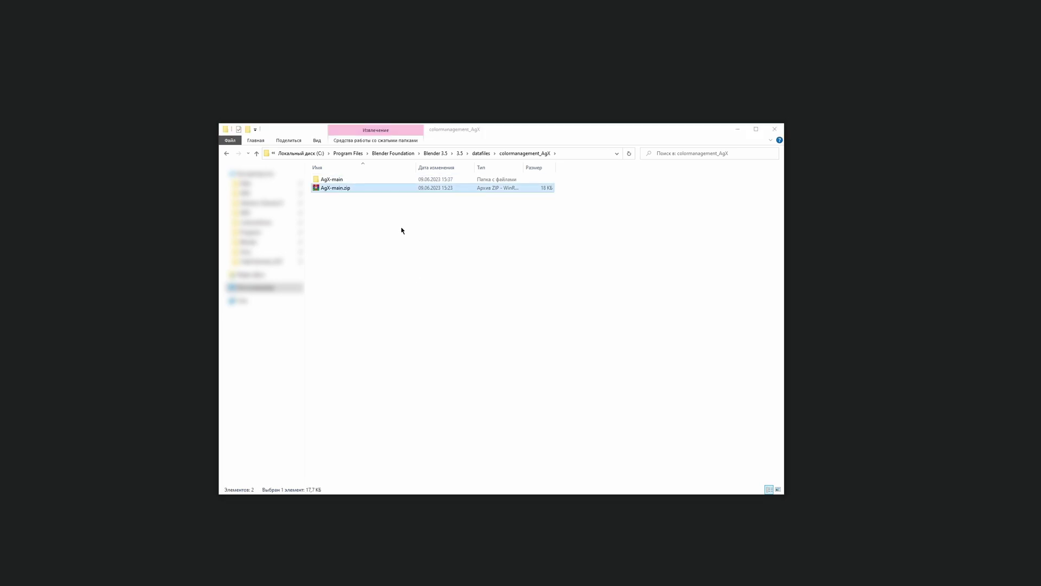
key(Delete)
double_click(337, 181)
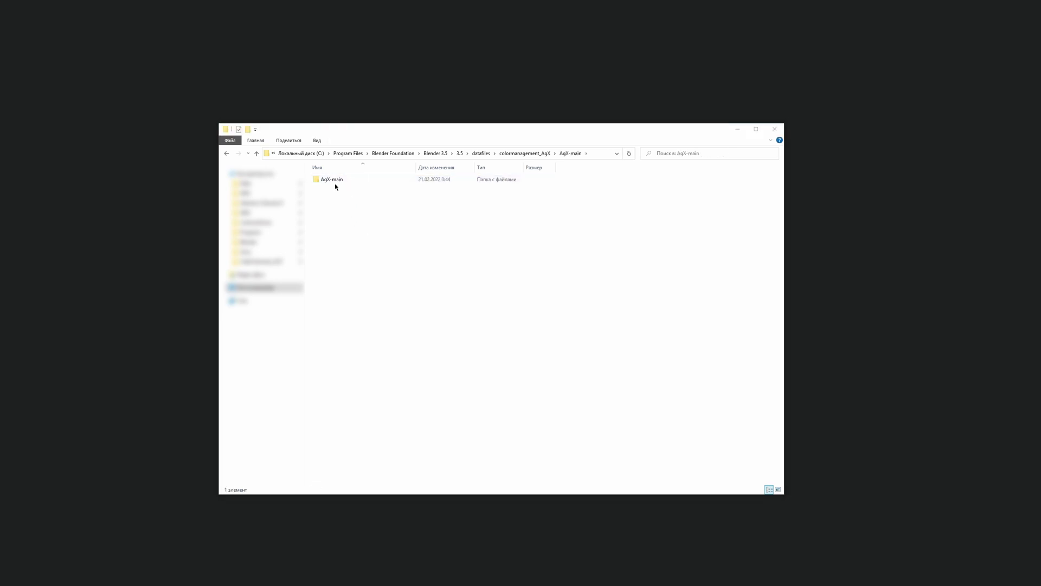
double_click(336, 180)
Copy the LUTs folder and config.ocio up into colormanagement_AgX, granting administrator permission
drag(349, 219, 329, 182)
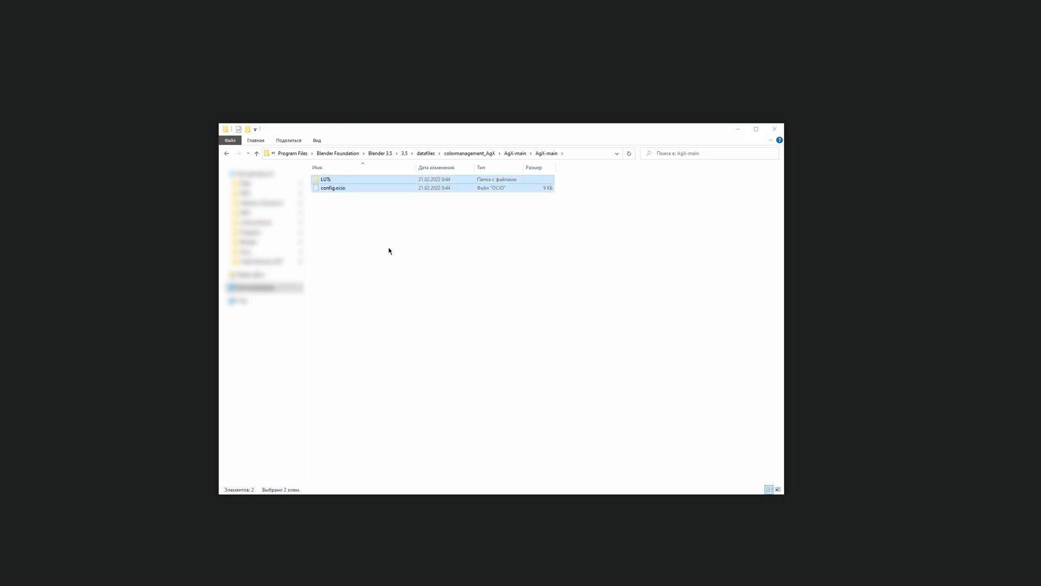
click(227, 153)
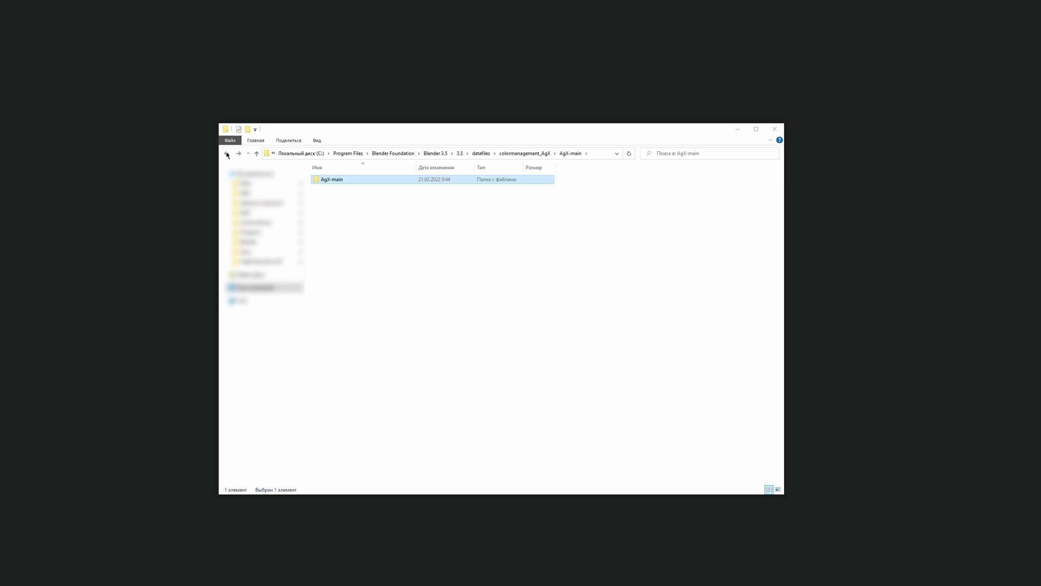
right_click(384, 234)
click(406, 295)
click(502, 263)
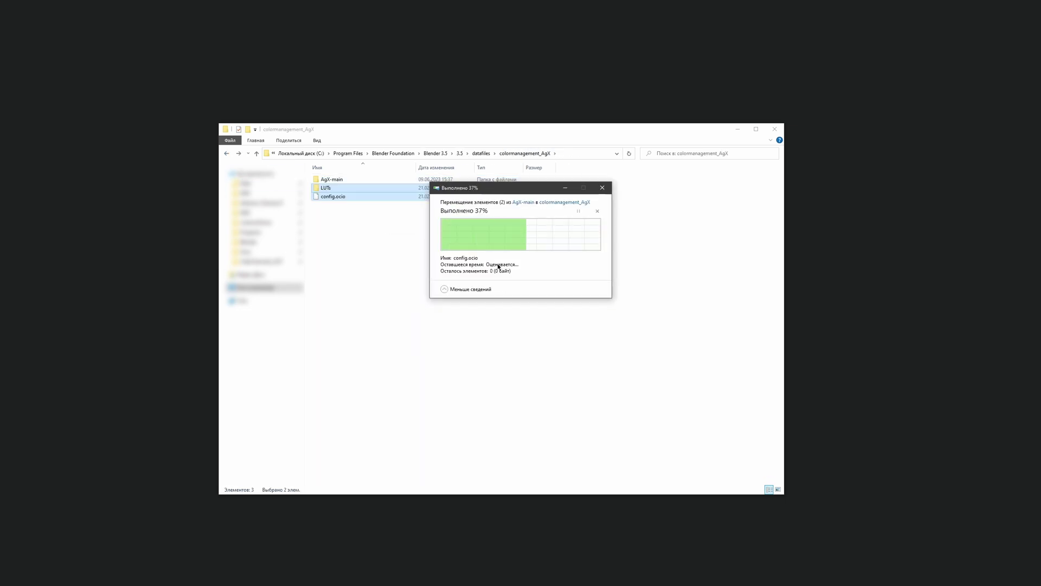
Delete the leftover AgX-main folder and recheck colormanagement_AgX's contents
click(342, 182)
key(Delete)
click(499, 240)
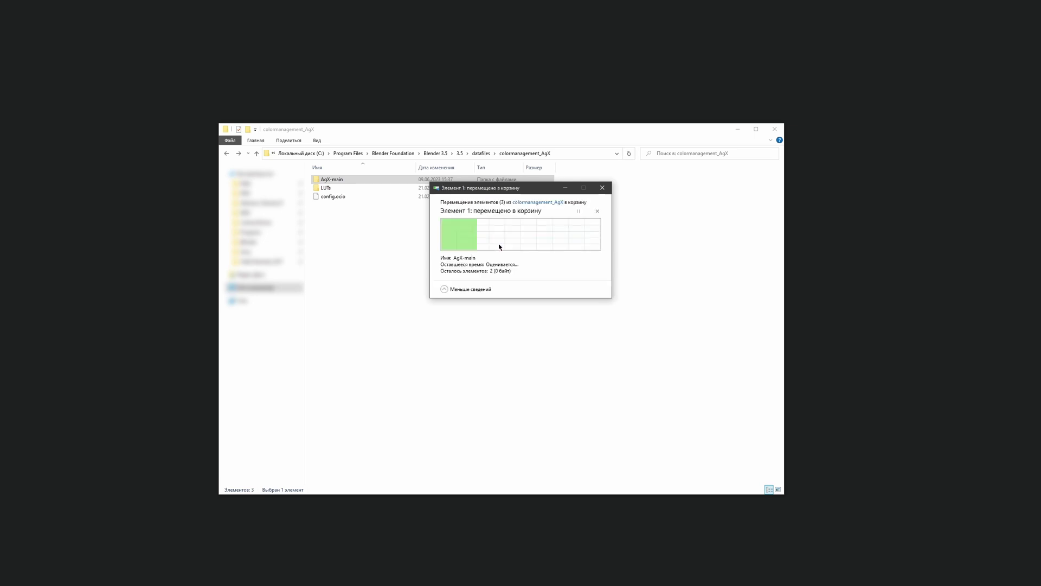
click(485, 155)
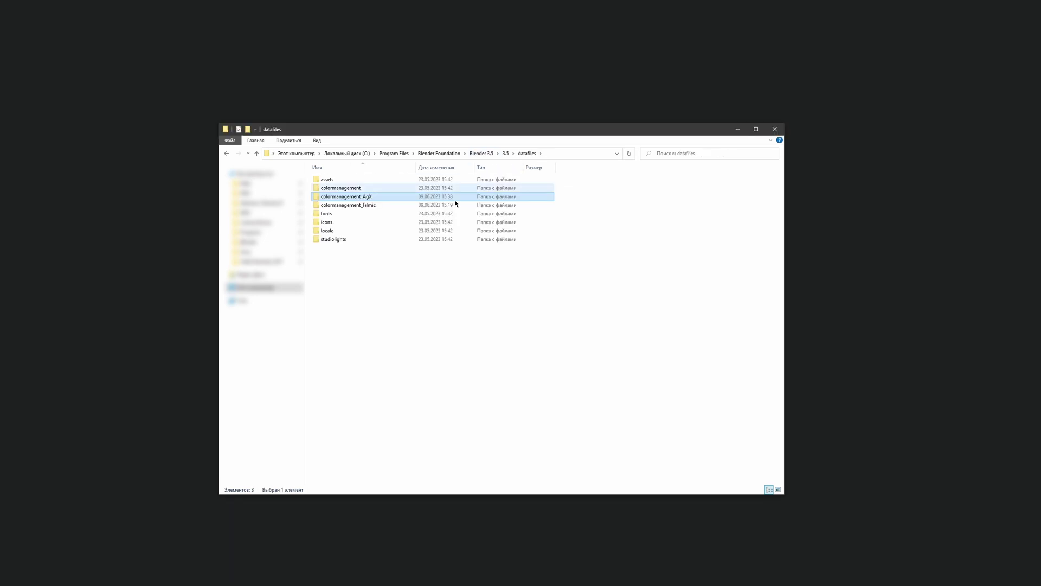
double_click(367, 199)
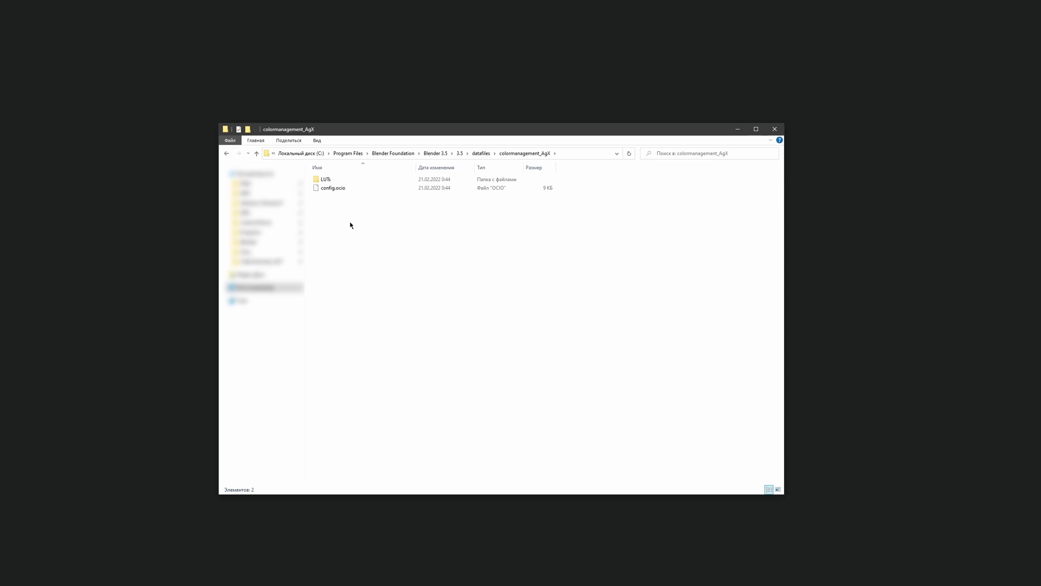
drag(345, 209, 324, 181)
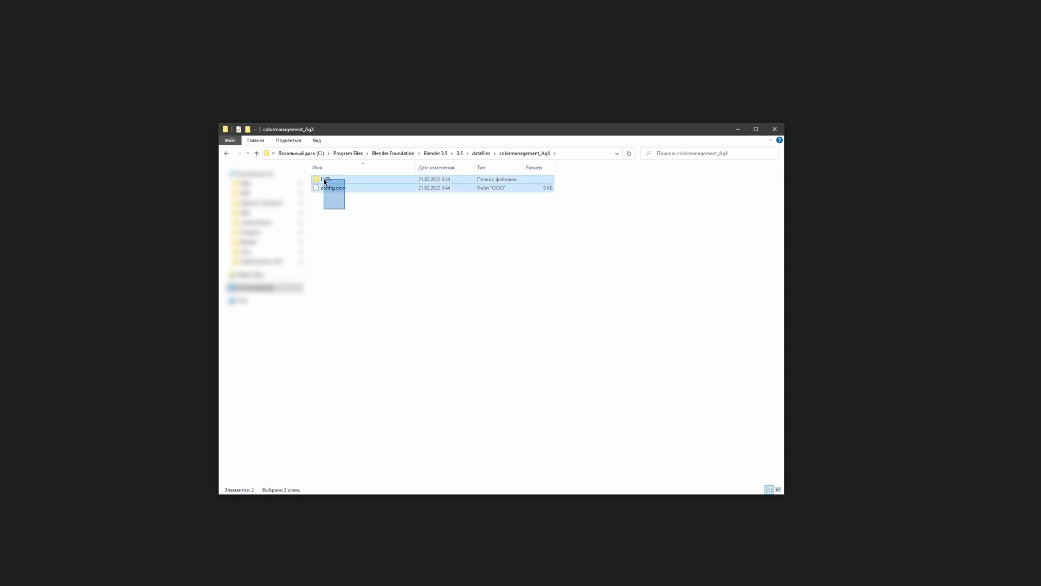
Replace colormanagement's filmic, luts and config.ocio with the AgX LUTs and config.ocio
click(481, 153)
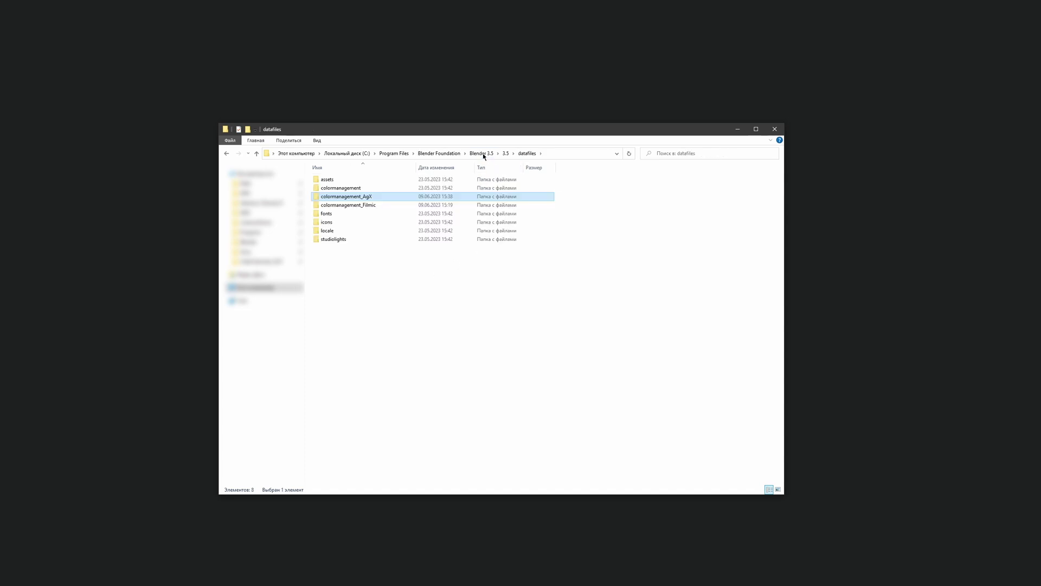
click(359, 190)
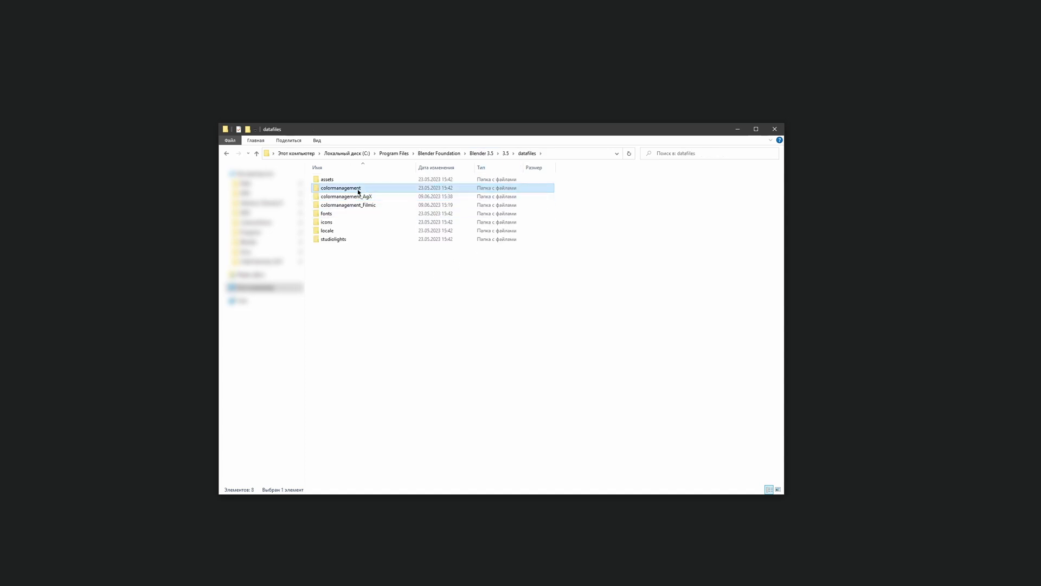
double_click(358, 190)
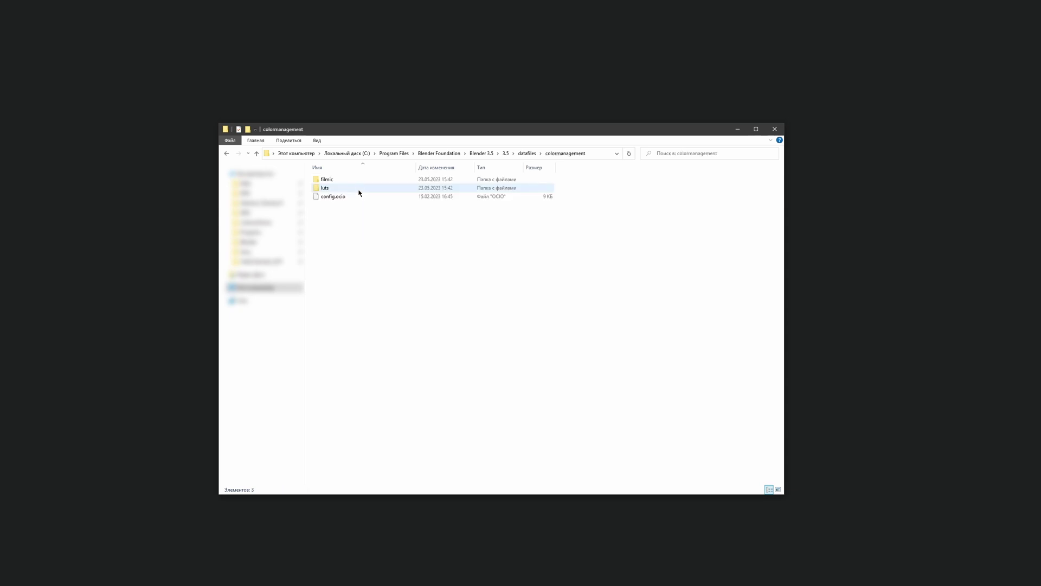
drag(372, 236, 326, 180)
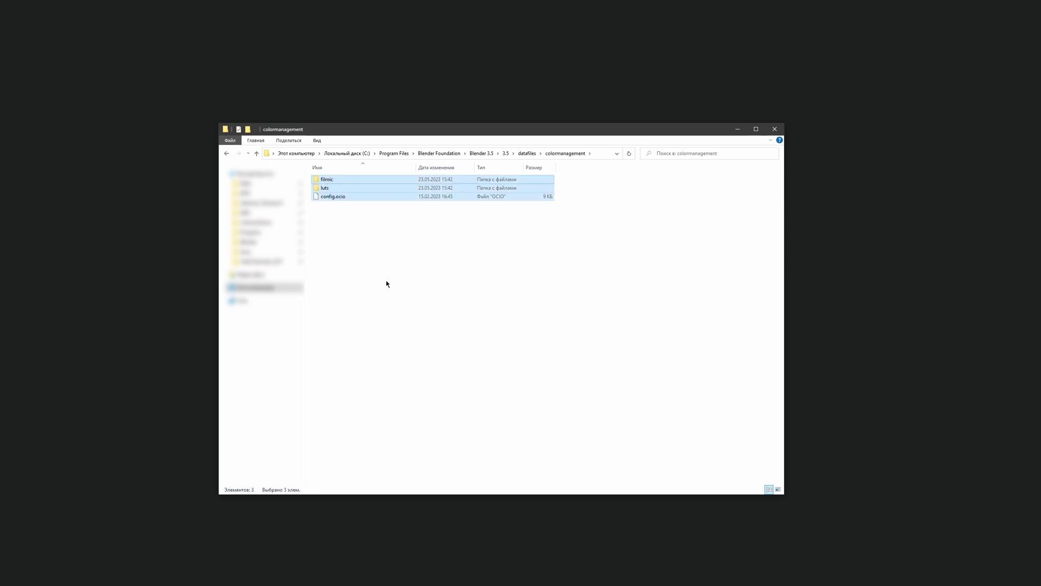
key(Delete)
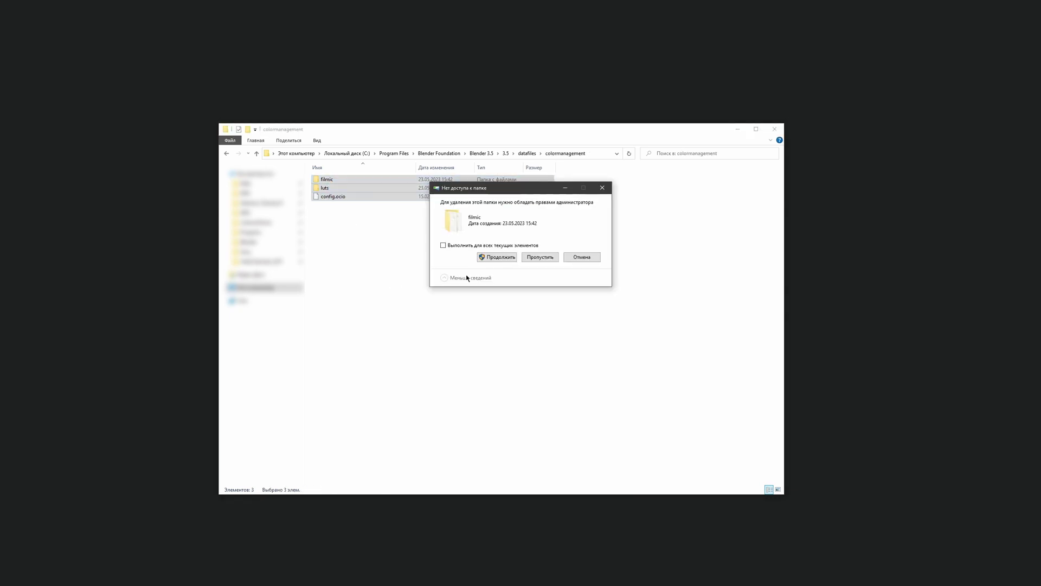
click(497, 258)
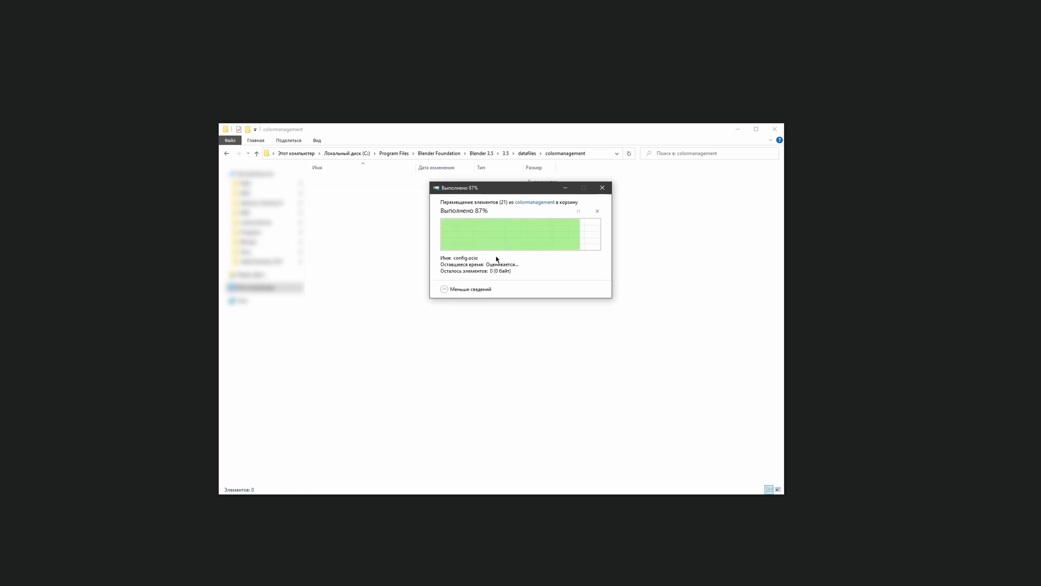
right_click(372, 212)
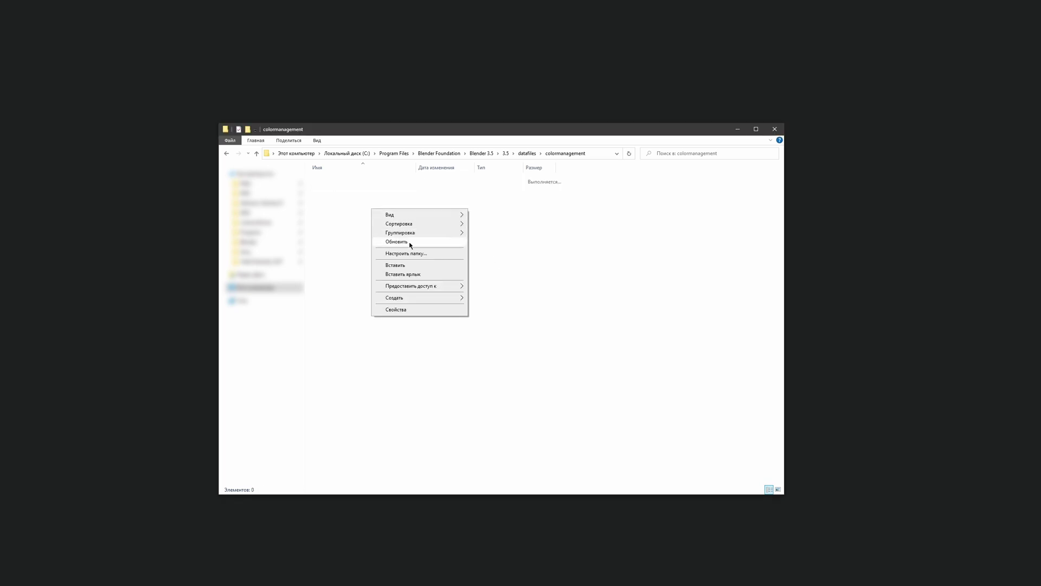
click(402, 267)
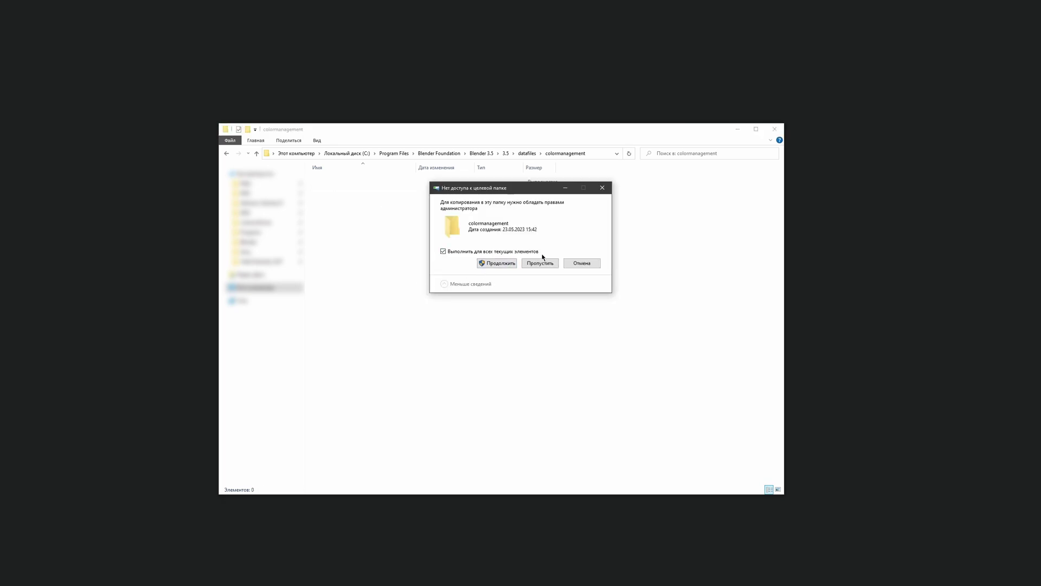
click(488, 263)
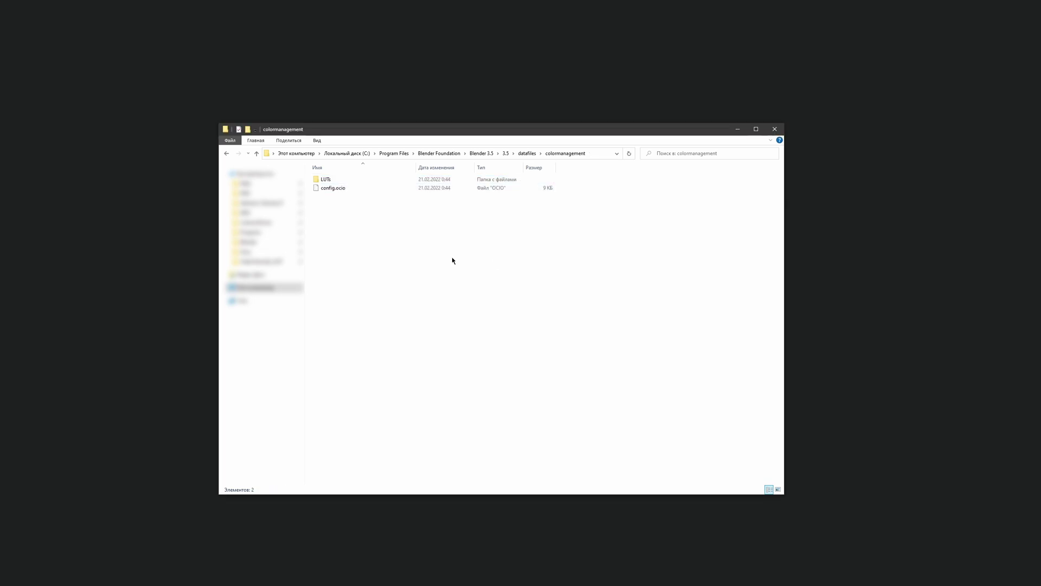
Browse colormanagement_Filmic, colormanagement_AgX and colormanagement, then cancel renaming colormanagement
click(527, 153)
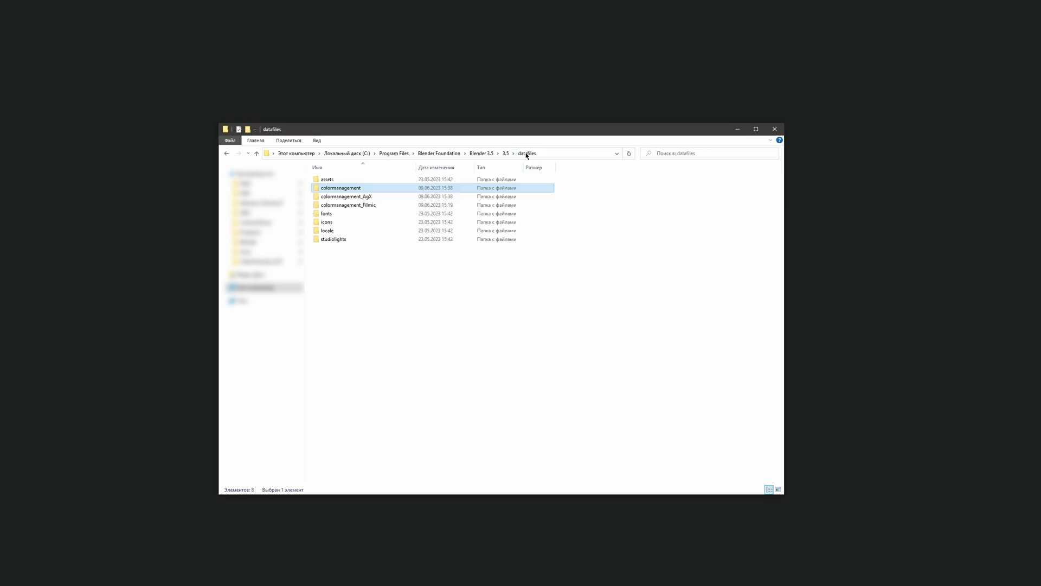
double_click(367, 205)
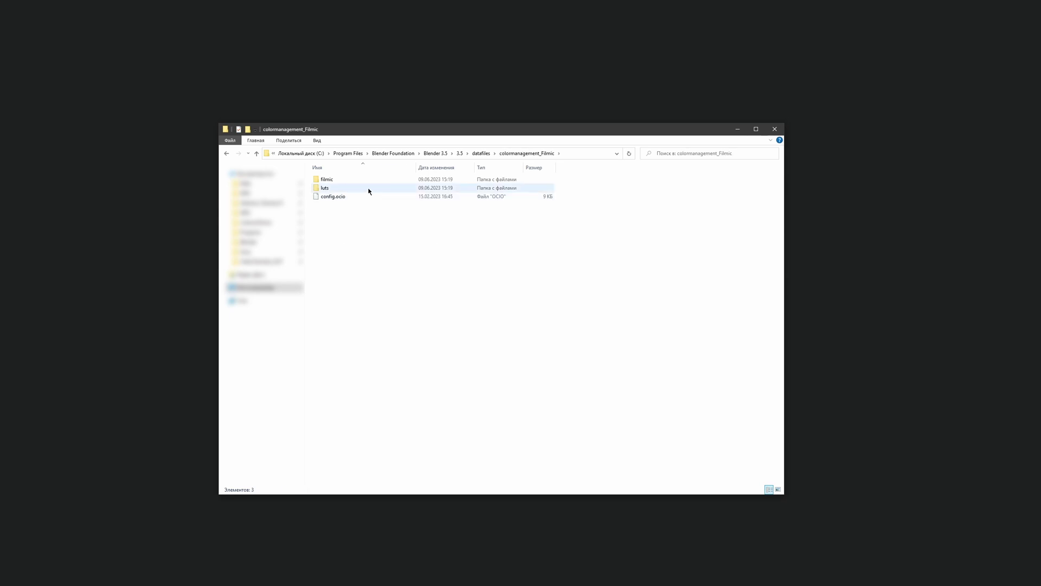
key(alt+Left)
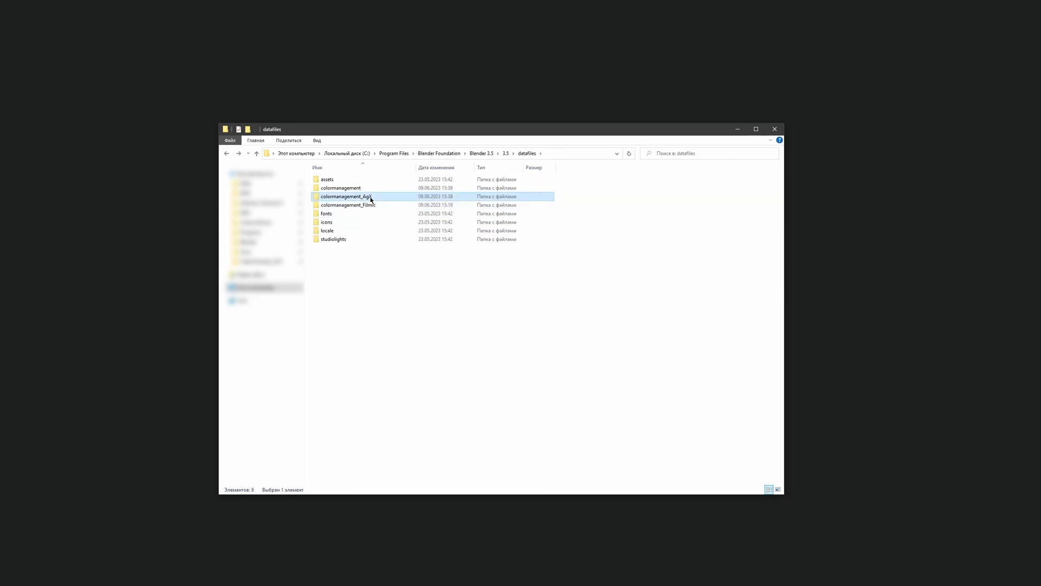
double_click(366, 196)
key(alt+Left)
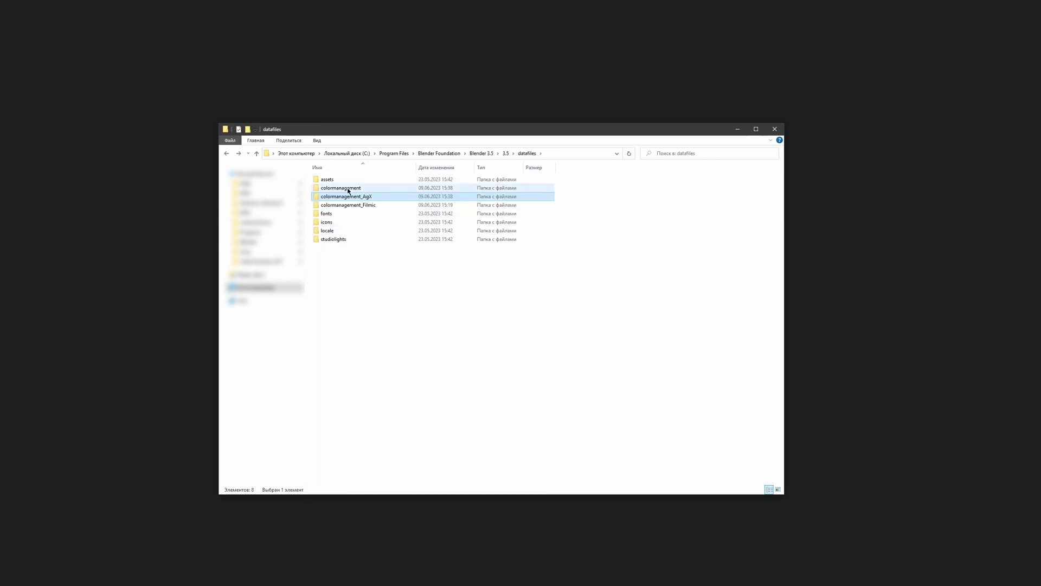
double_click(349, 188)
key(alt+Left)
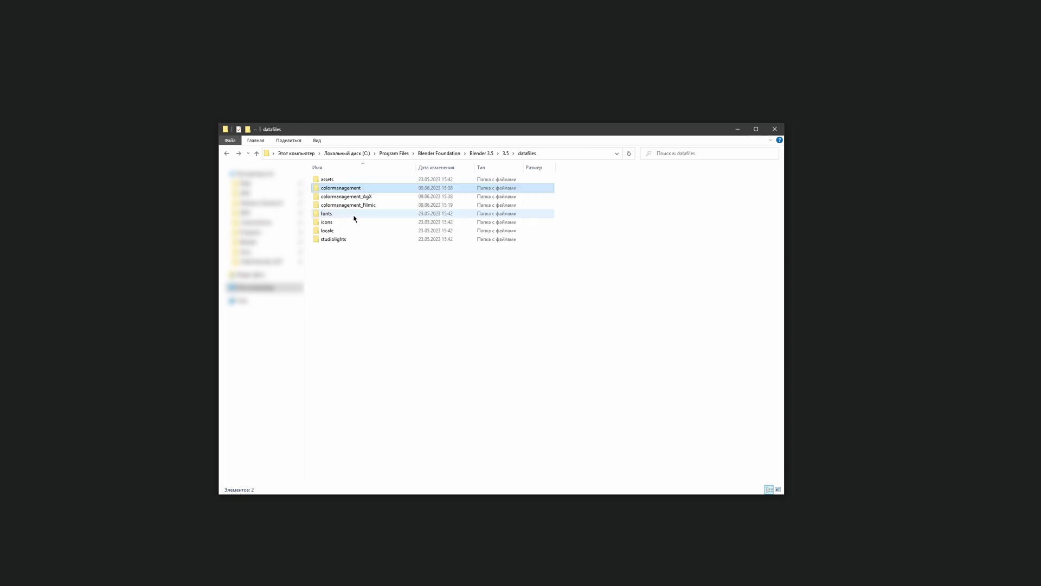
click(358, 189)
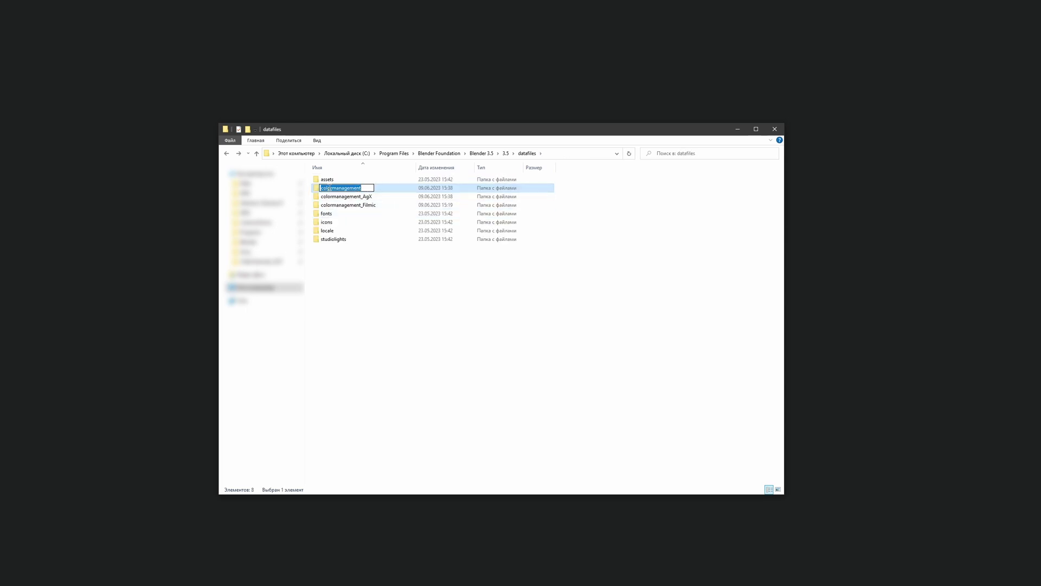
click(394, 309)
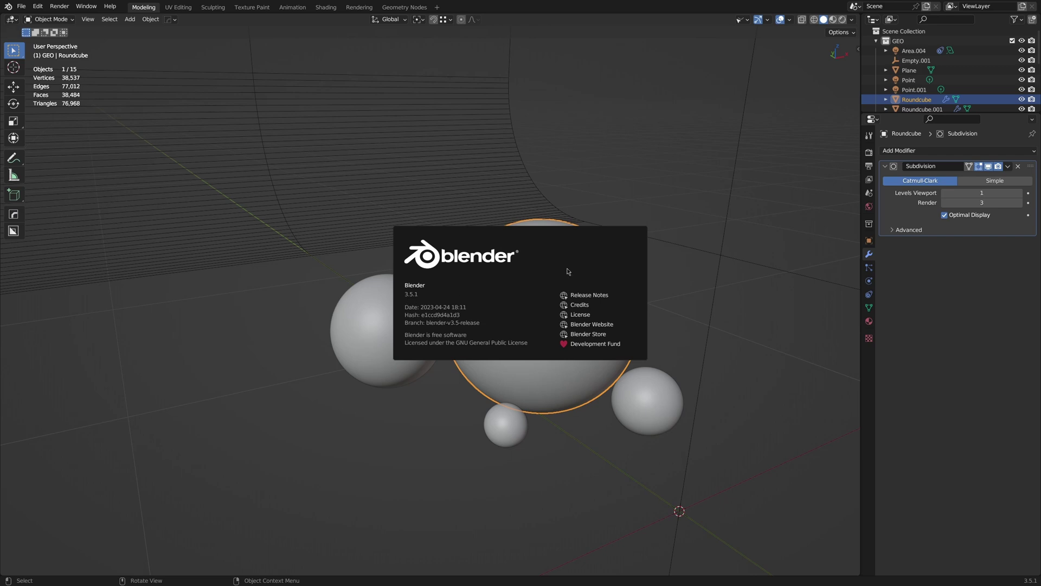
Set Color Management to sRGB display, AgX view transform and Punchy look
click(689, 265)
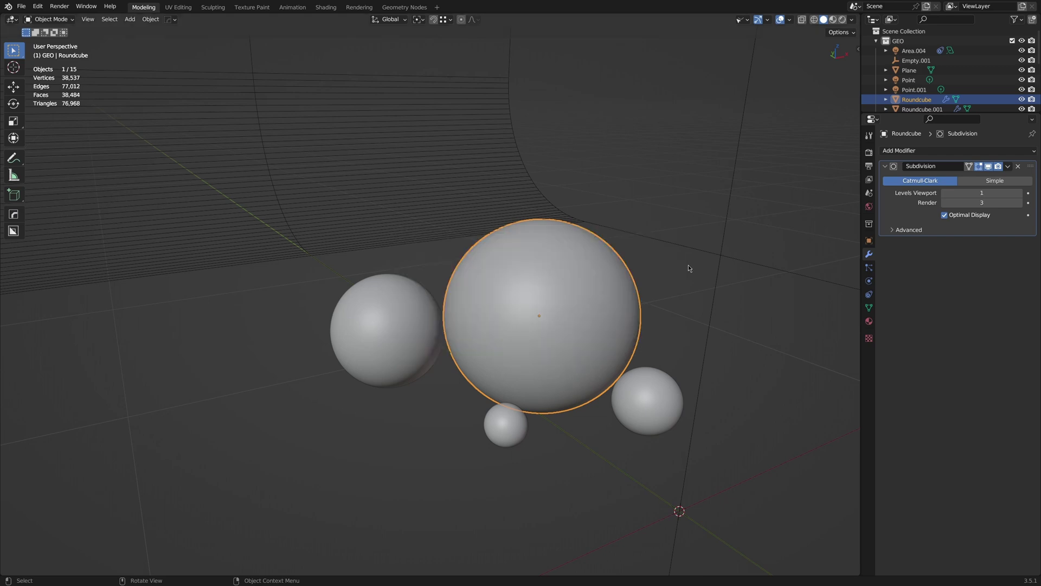
click(869, 152)
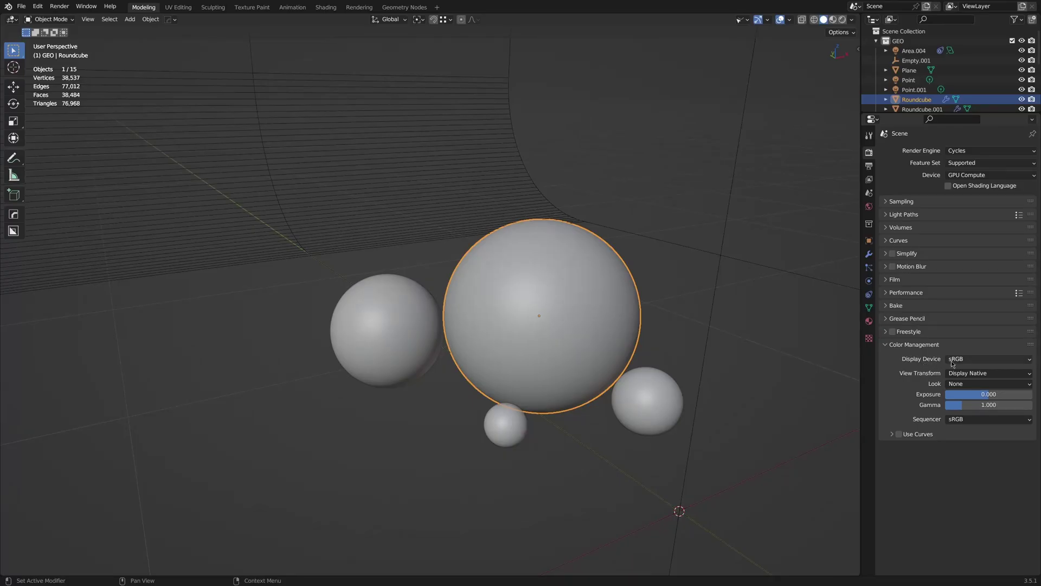
click(951, 360)
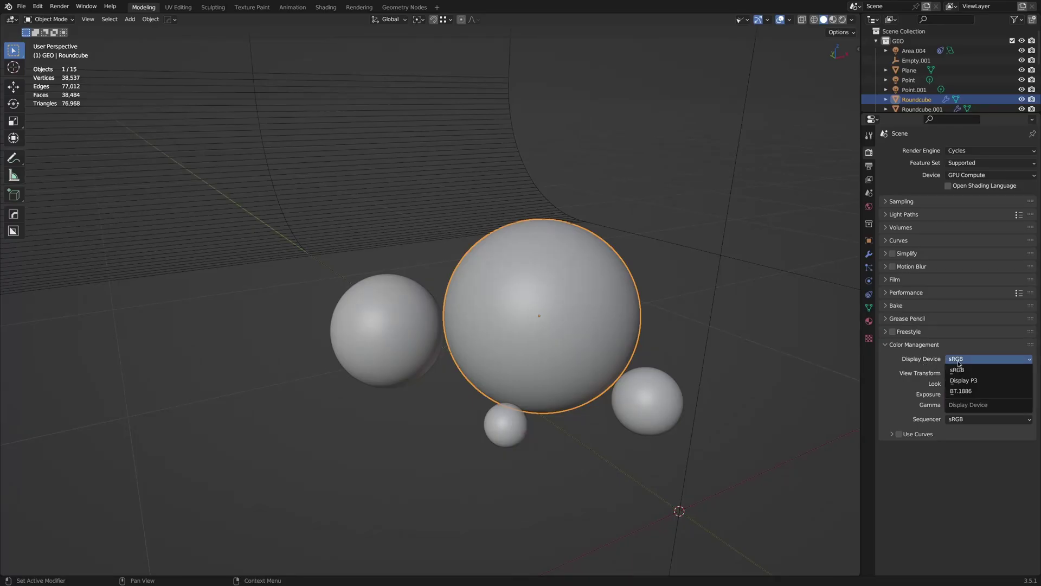
click(961, 373)
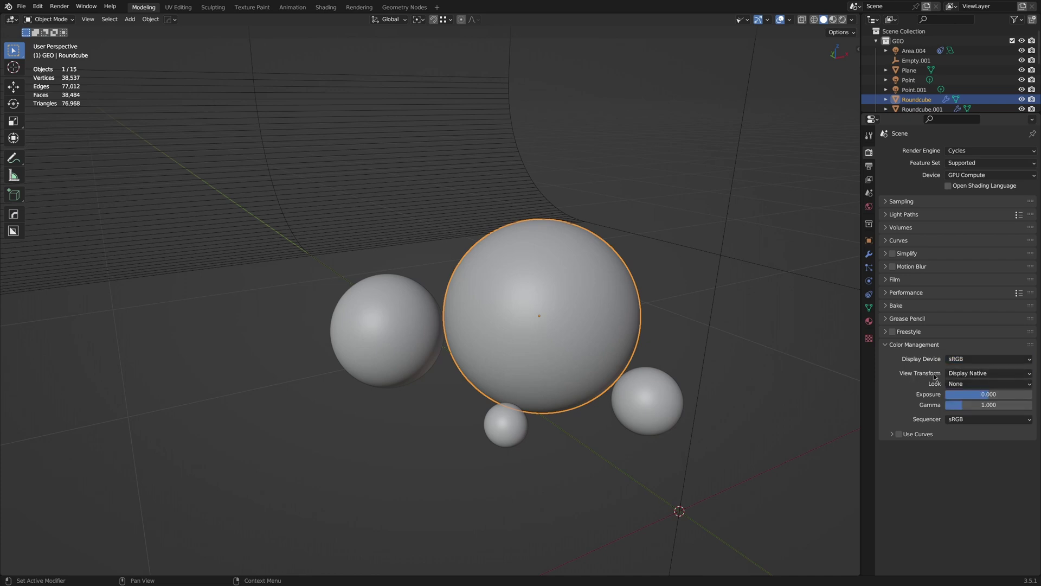
click(966, 374)
click(961, 395)
click(963, 383)
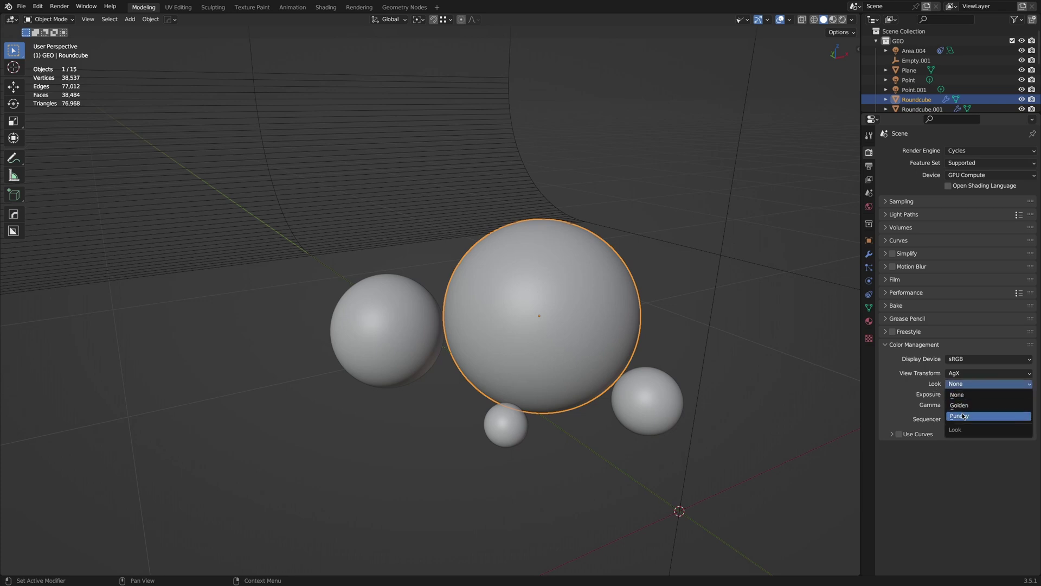
click(961, 415)
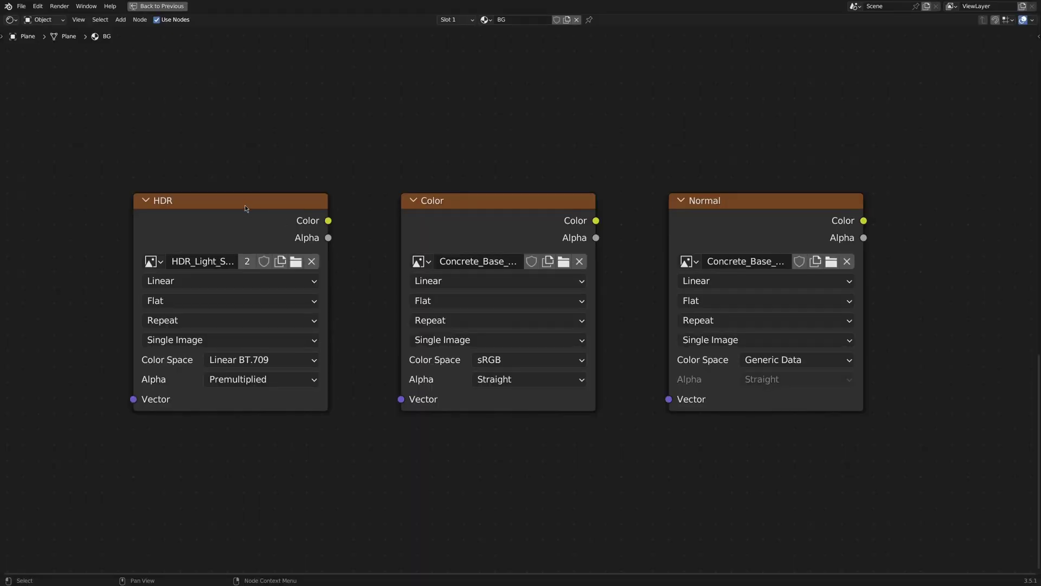
Keep HDR at Linear BT.709, Color at sRGB, Normal at Generic Data; restore the Shading layout
click(242, 201)
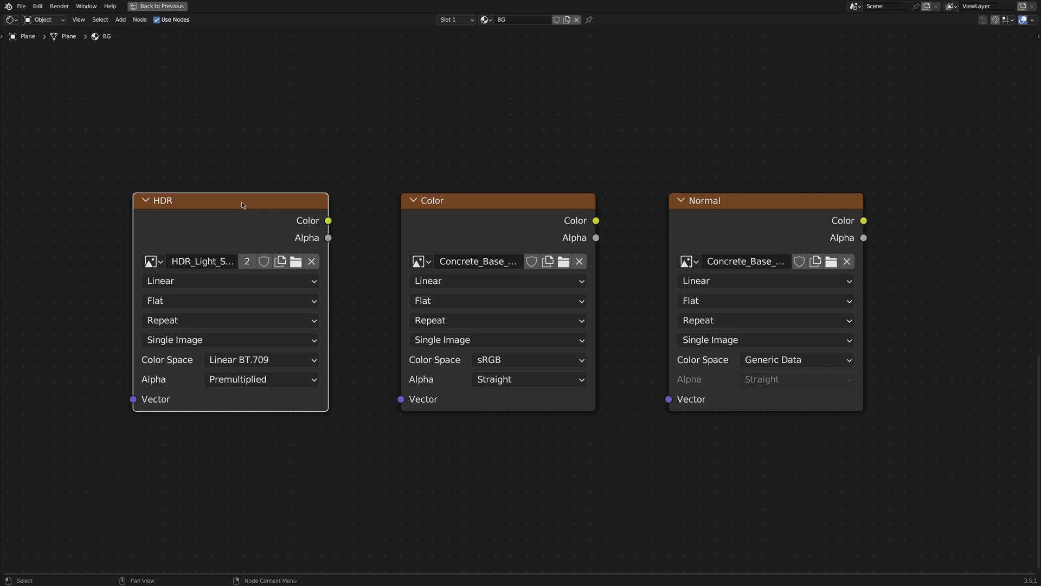
click(249, 362)
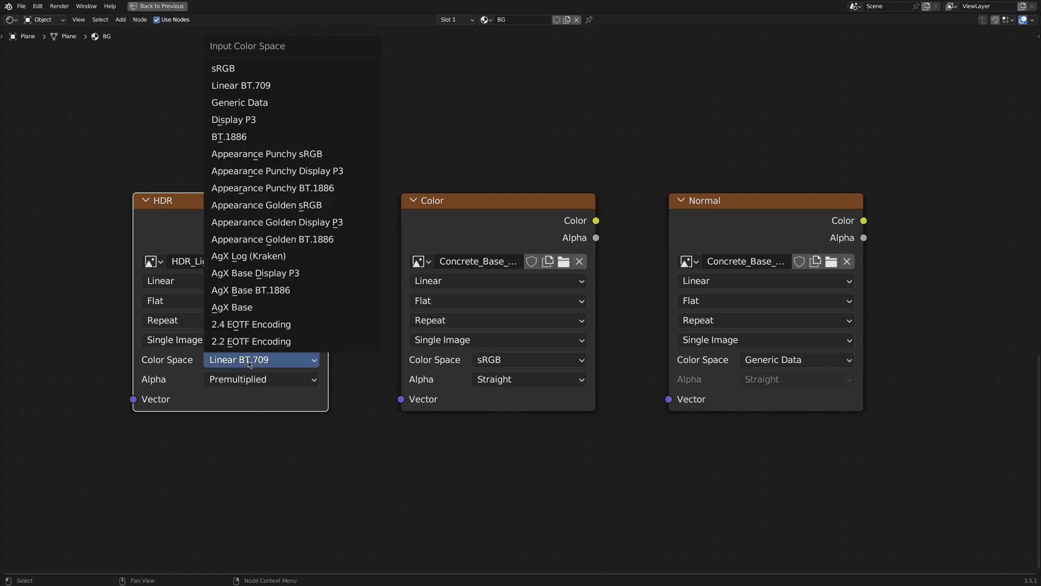
click(255, 87)
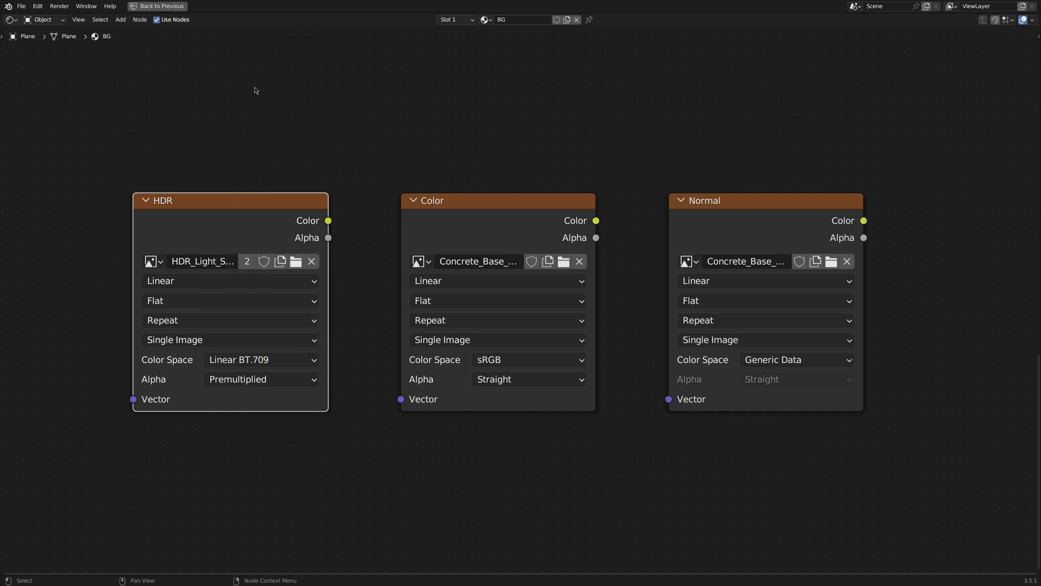
click(480, 224)
click(498, 365)
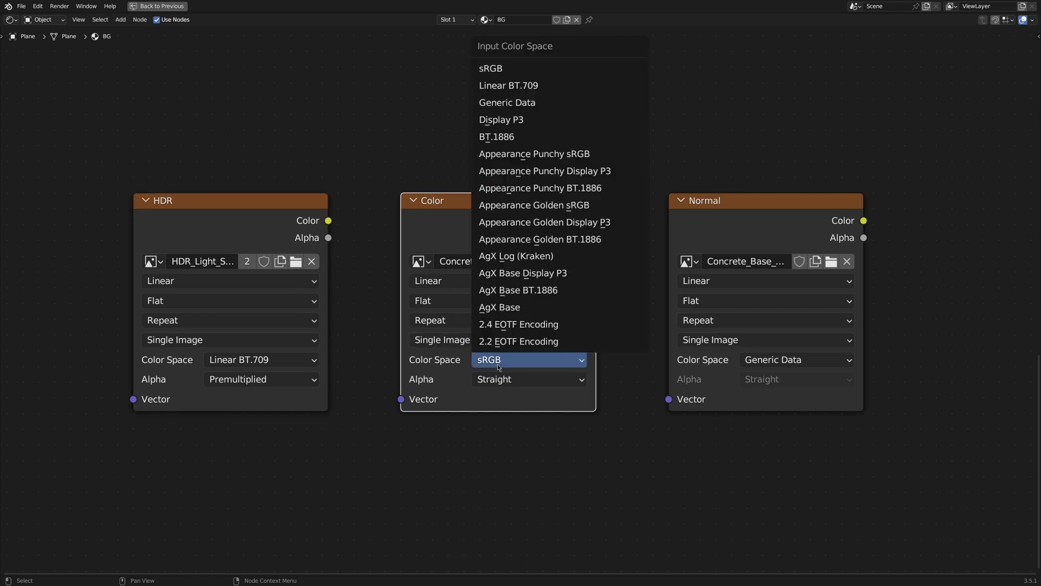
click(495, 72)
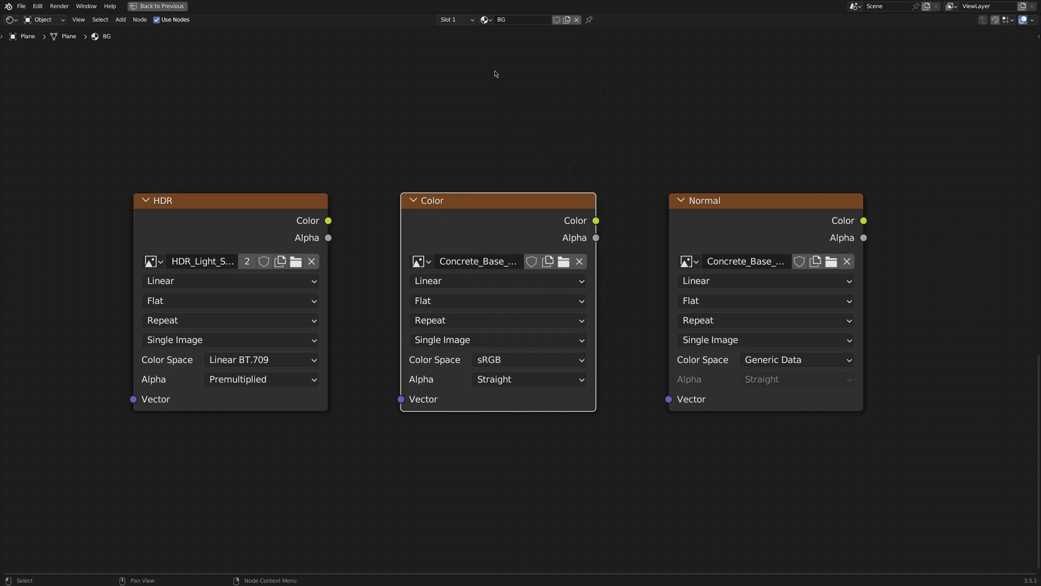
click(744, 208)
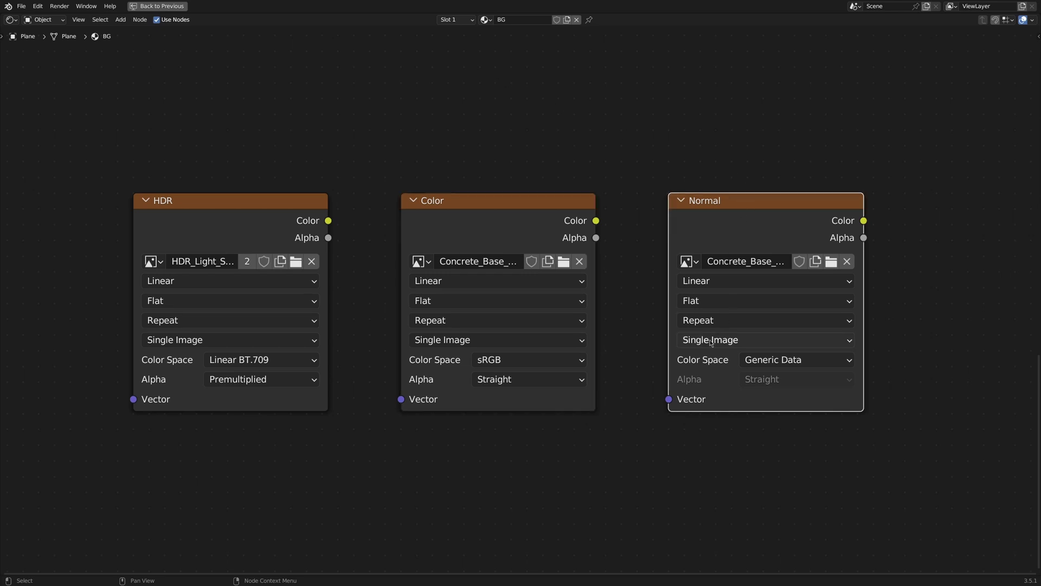
click(767, 363)
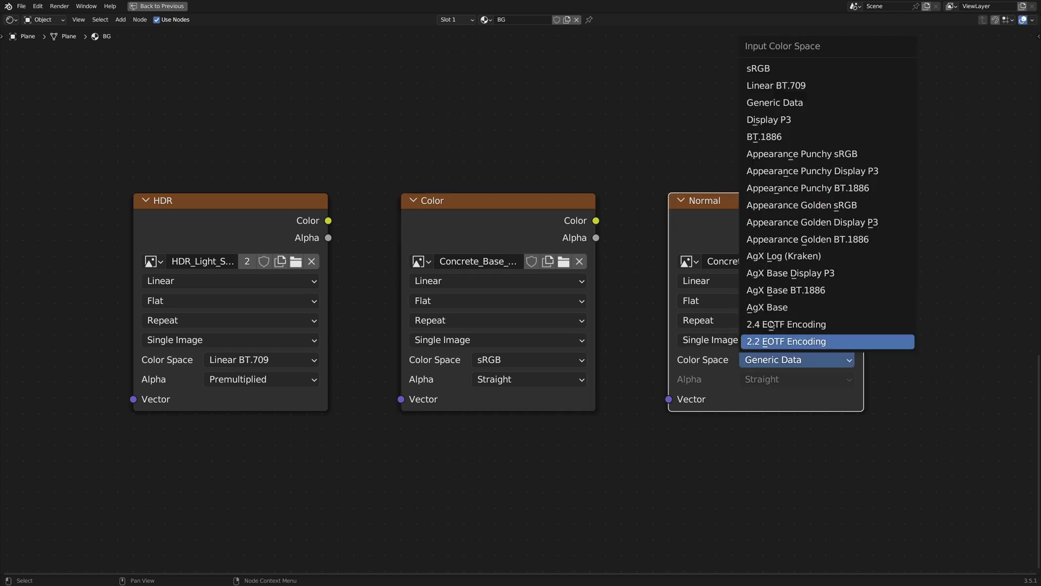
click(776, 102)
key(ctrl+space)
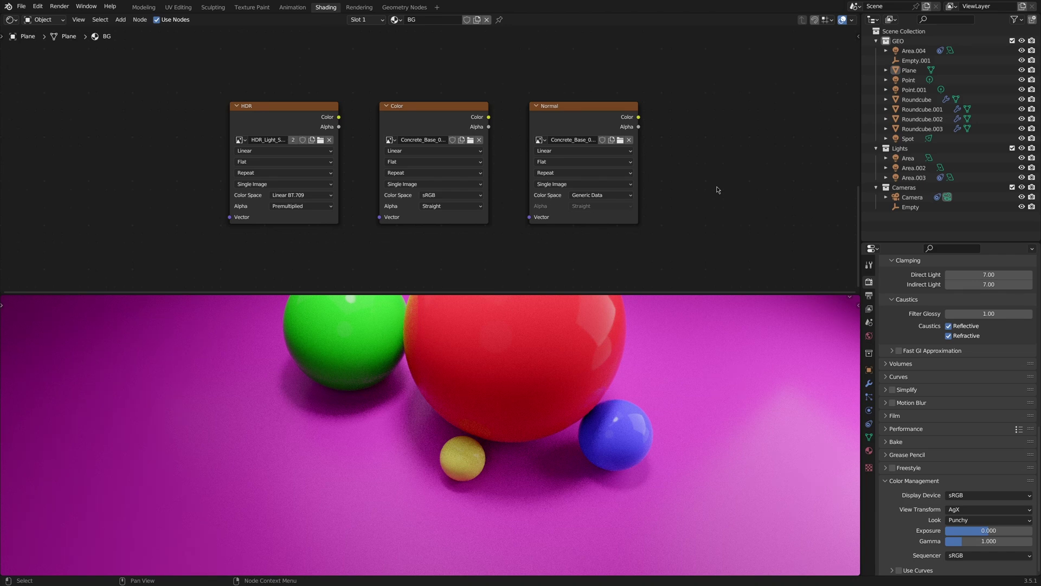
Move the Normal image node up near the Principled BSDF shader
click(576, 108)
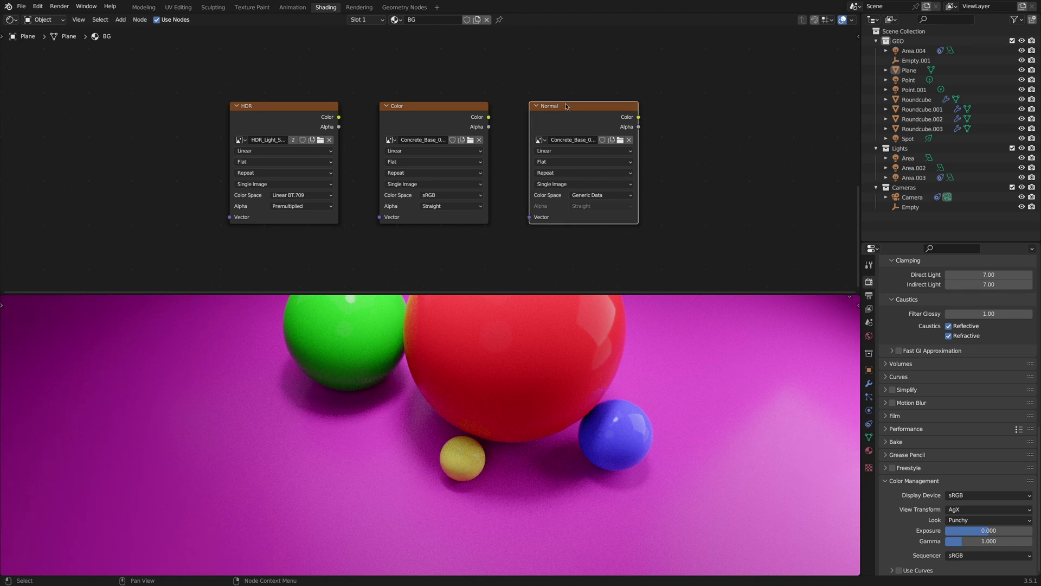
scroll(537, 92, down, 2)
middle_drag(514, 72, 534, 207)
key(g)
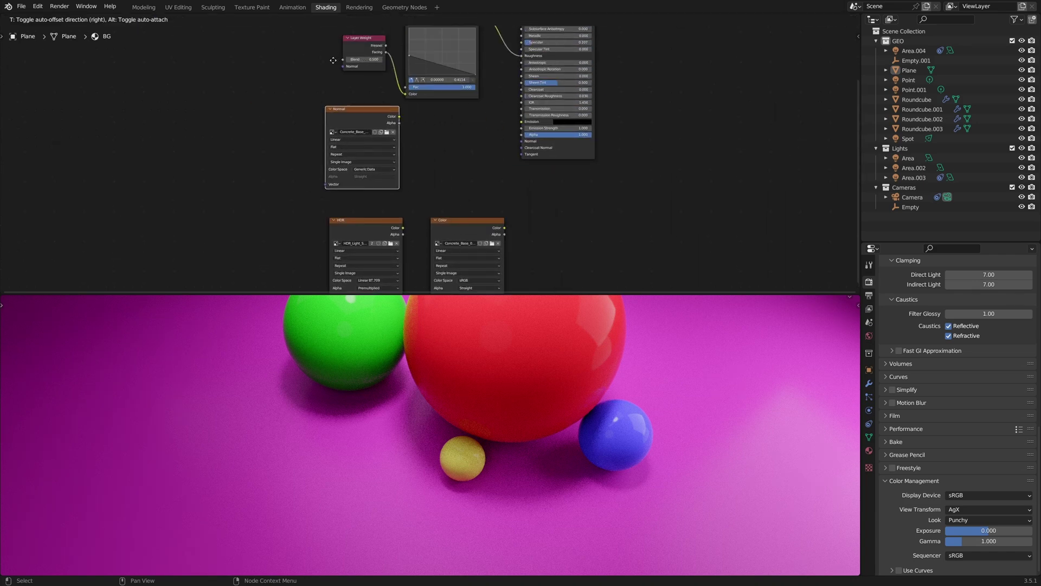
click(341, 70)
Add a Normal Map node between the Normal image Color and the shader's Normal input
key(shift+a)
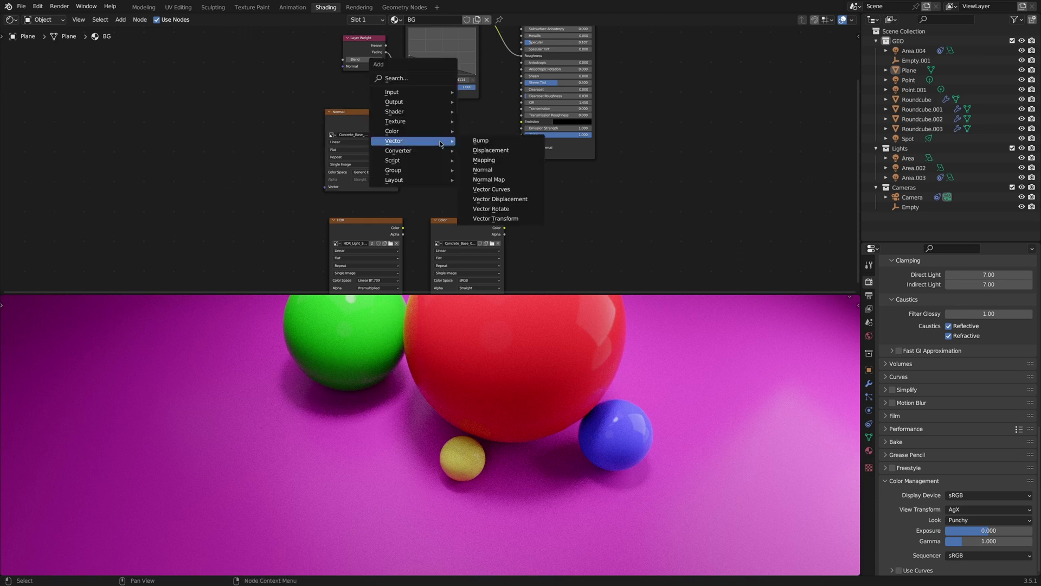
click(488, 179)
click(459, 141)
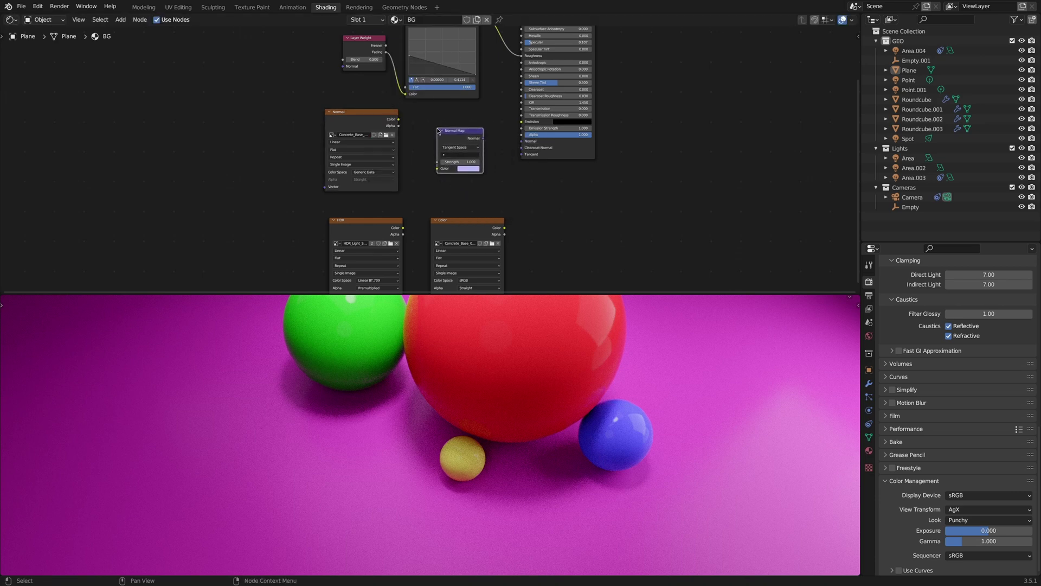
drag(398, 119, 438, 169)
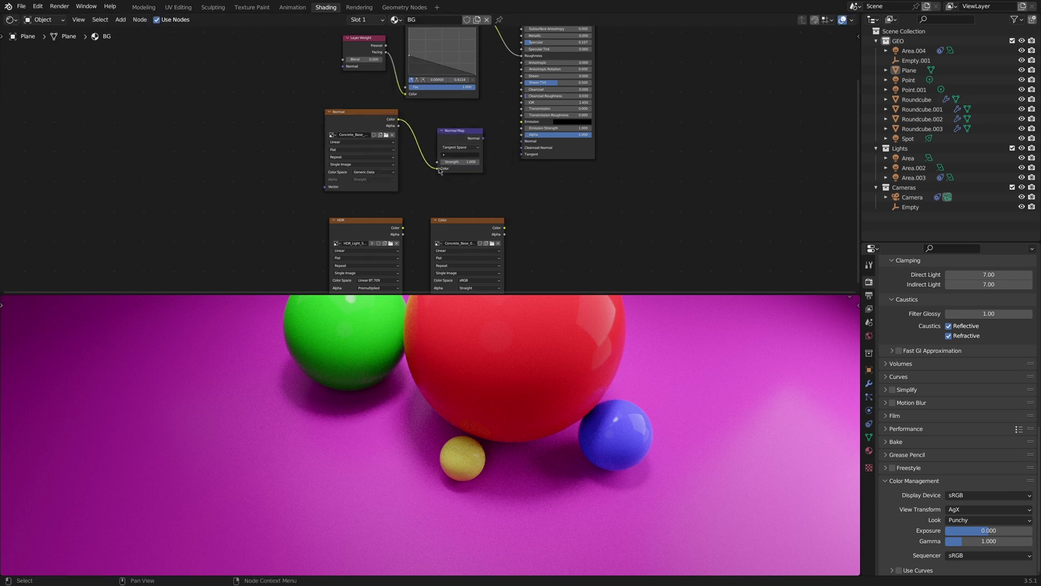
drag(484, 139, 522, 142)
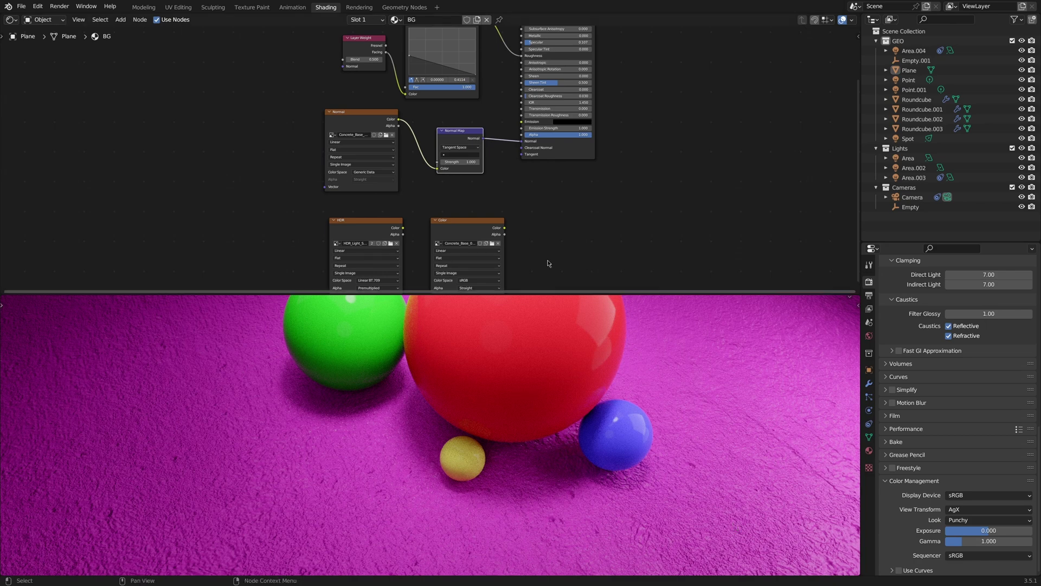
click(358, 115)
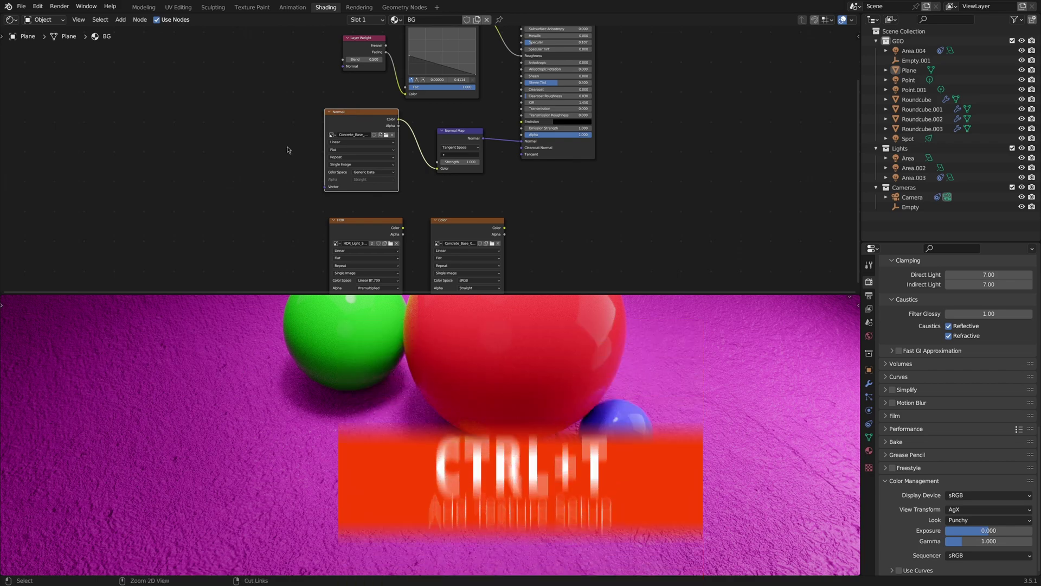
Add Texture Coordinate and Mapping nodes to the Normal image with Ctrl+T and arrange them
key(ctrl+t)
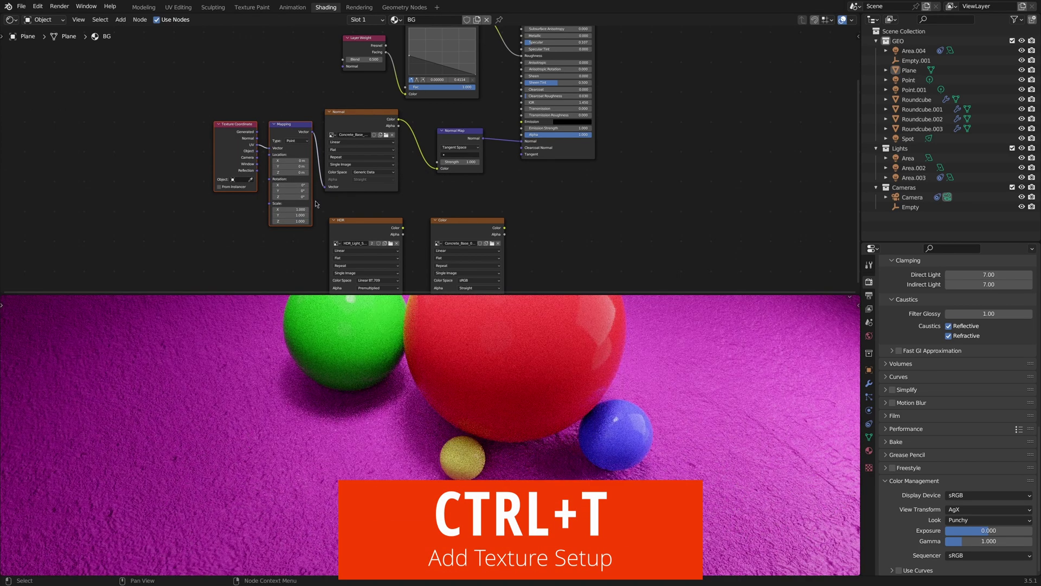
key(g)
click(136, 202)
scroll(135, 203, up, 1)
scroll(134, 203, up, 2)
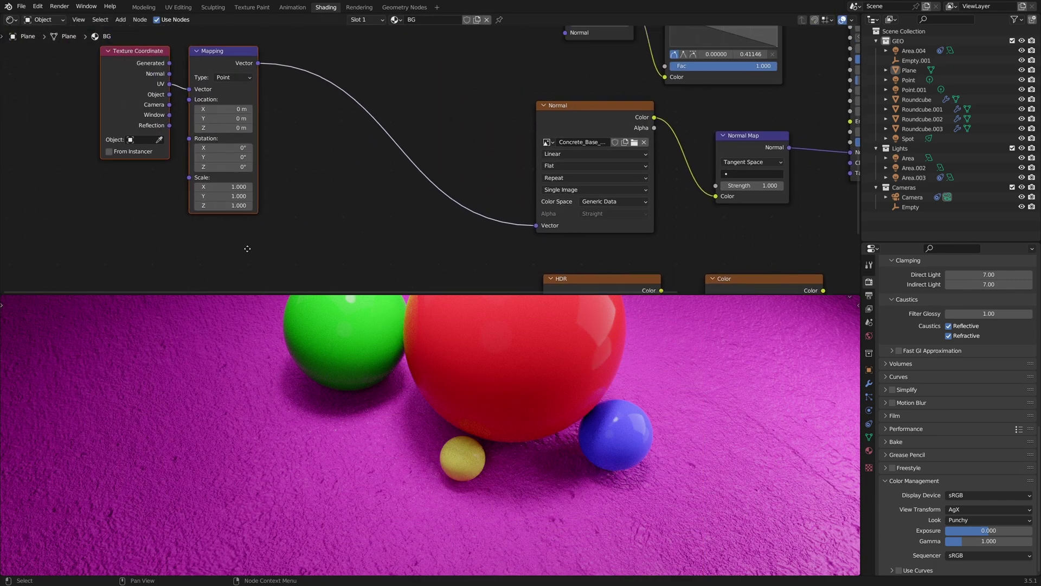
middle_drag(270, 222, 332, 251)
drag(195, 82, 153, 106)
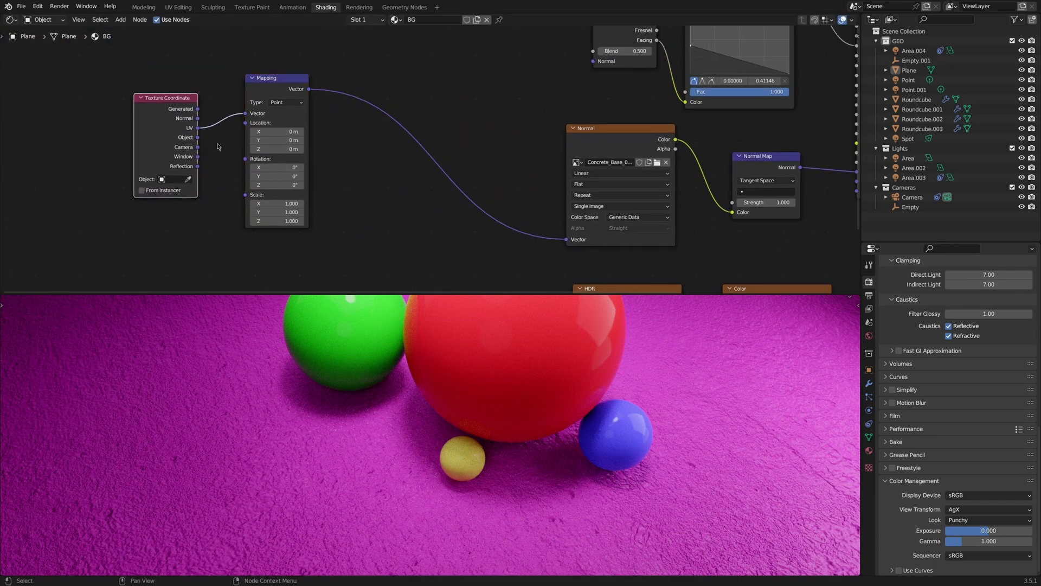
Set the Mapping node's Scale to 2 on X, Y and Z
drag(276, 220, 276, 205)
text(2)
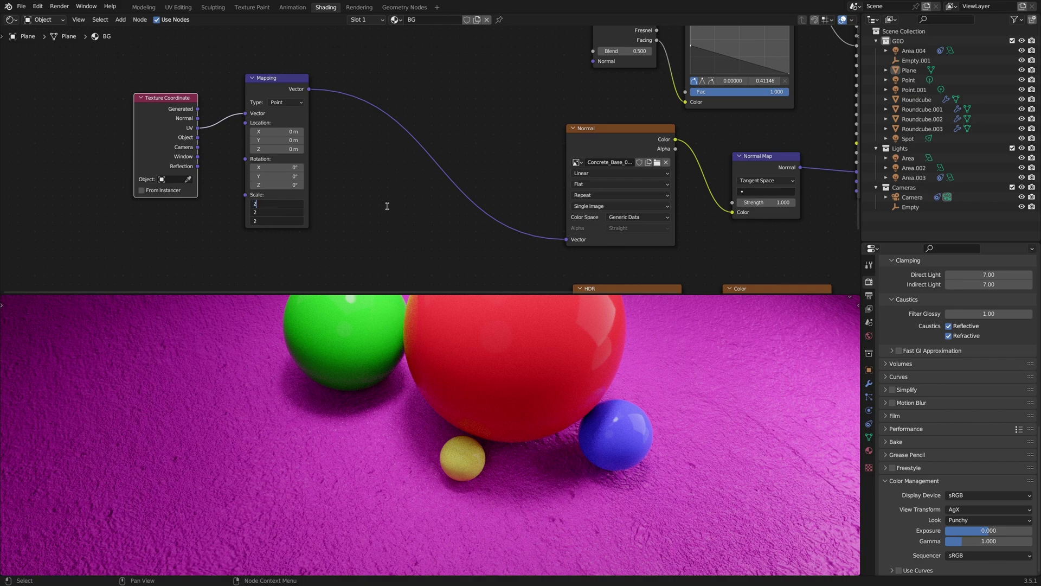
key(Return)
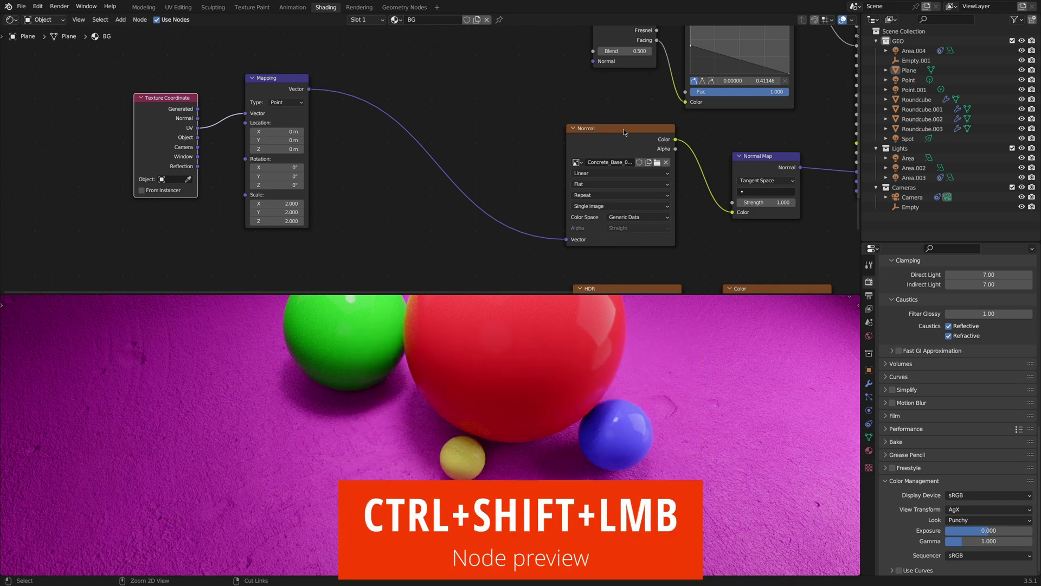
Preview the normal map, then the concrete colour texture, on the floor
ctrl+shift+click(624, 132)
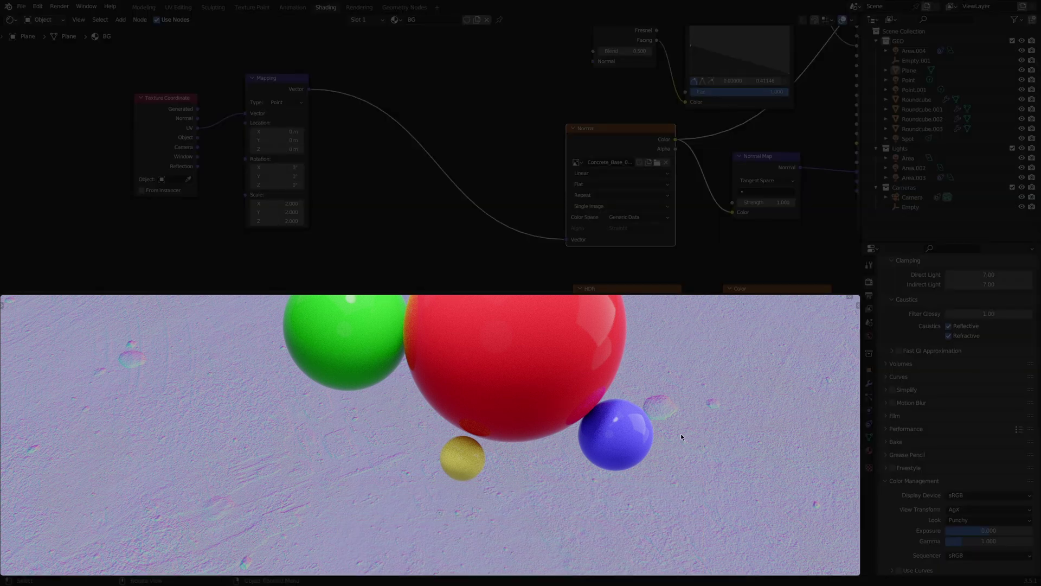
scroll(697, 209, down, 2)
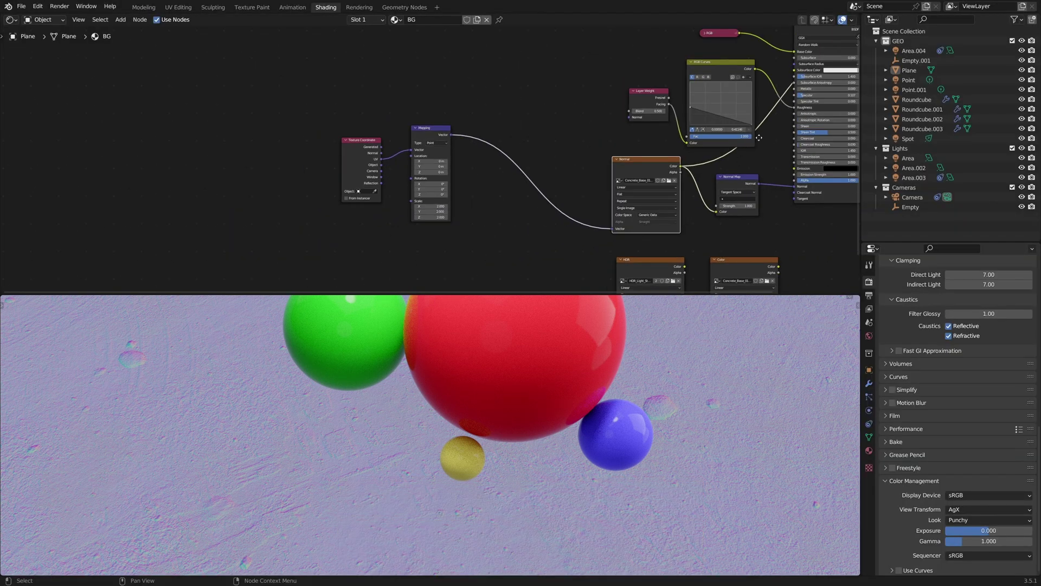
middle_drag(745, 137, 500, 183)
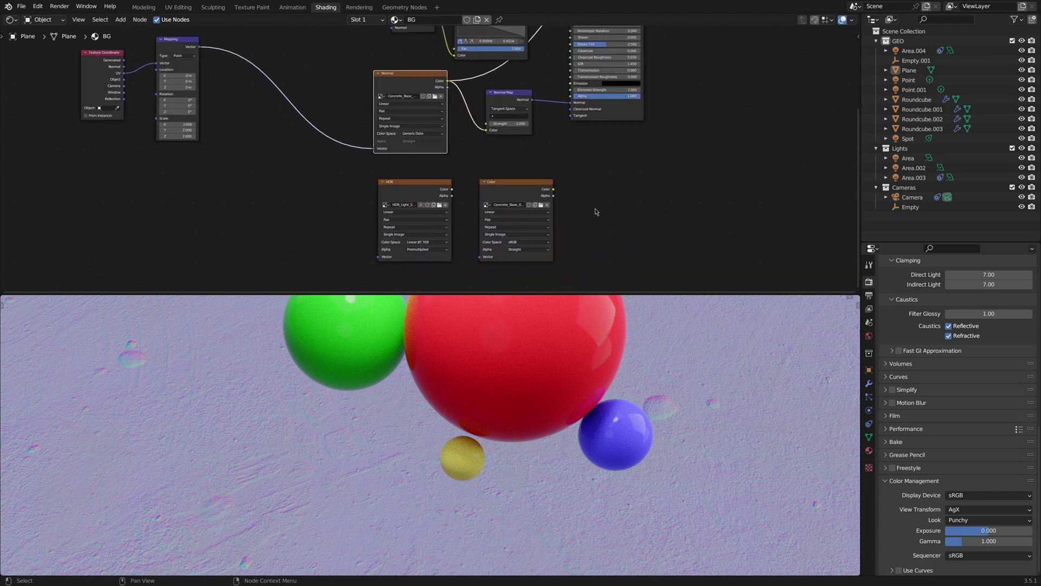
ctrl+shift+click(500, 181)
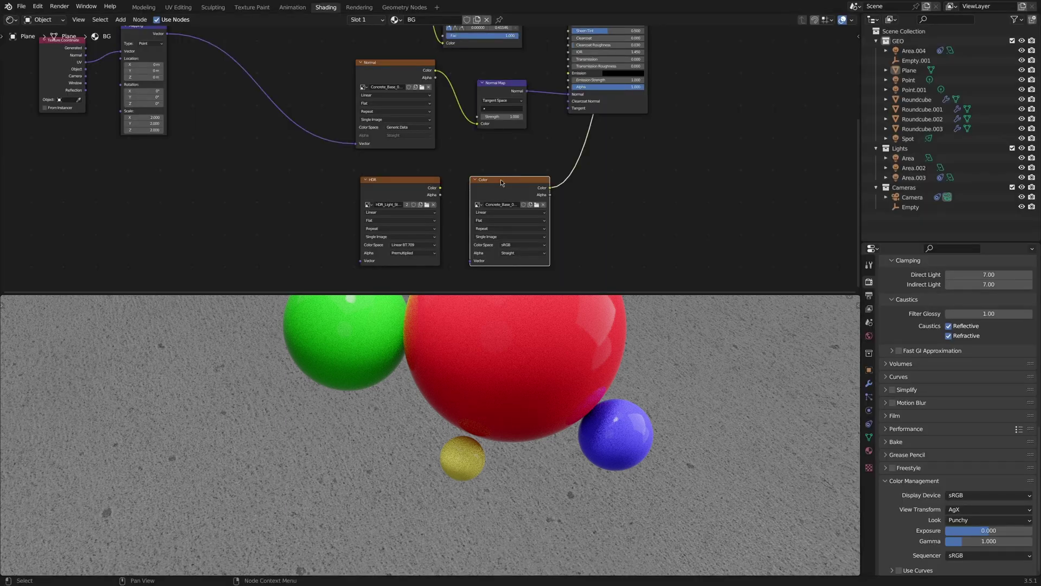
Move the Color image texture node to the top of the node tree
scroll(504, 182, down, 2)
middle_drag(590, 174, 608, 212)
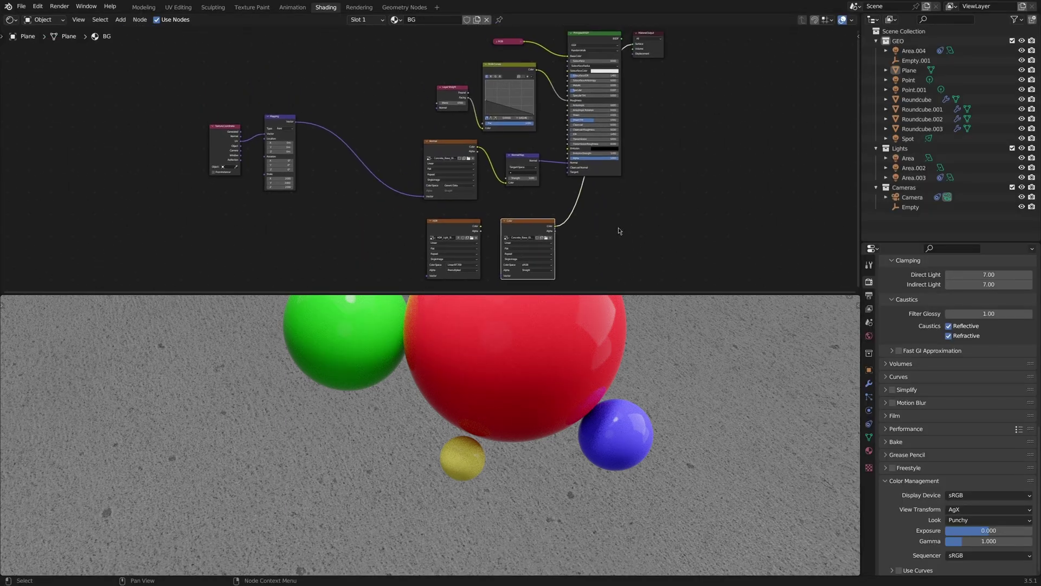
scroll(621, 225, down, 1)
key(g)
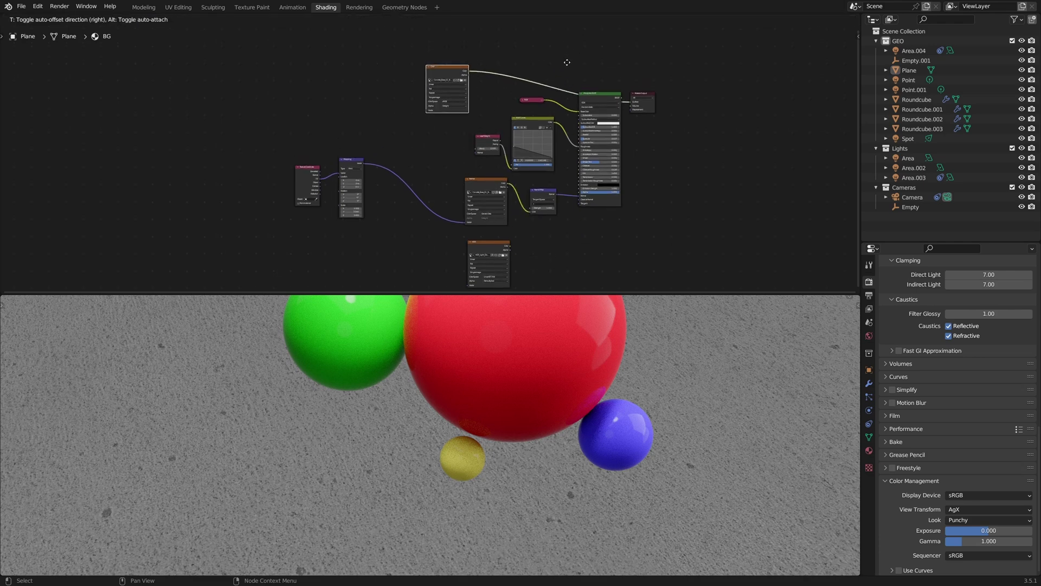
click(566, 63)
scroll(407, 145, up, 3)
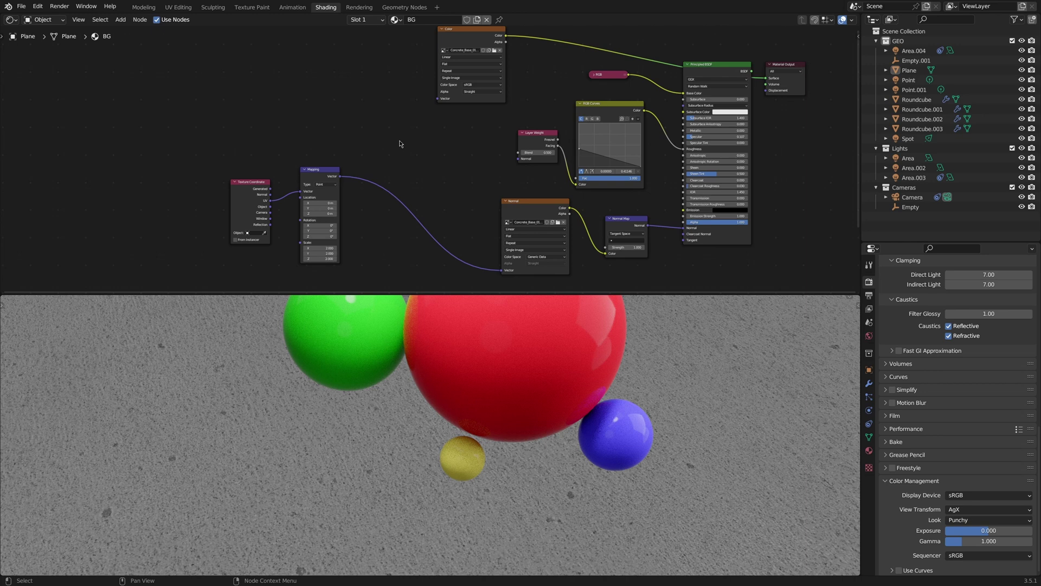
drag(194, 142, 355, 277)
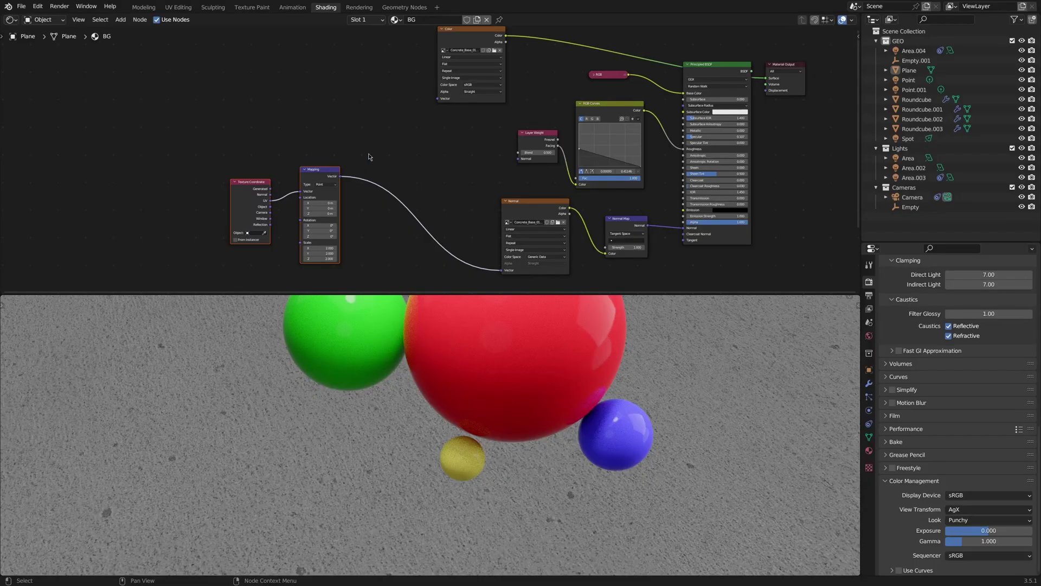
click(369, 156)
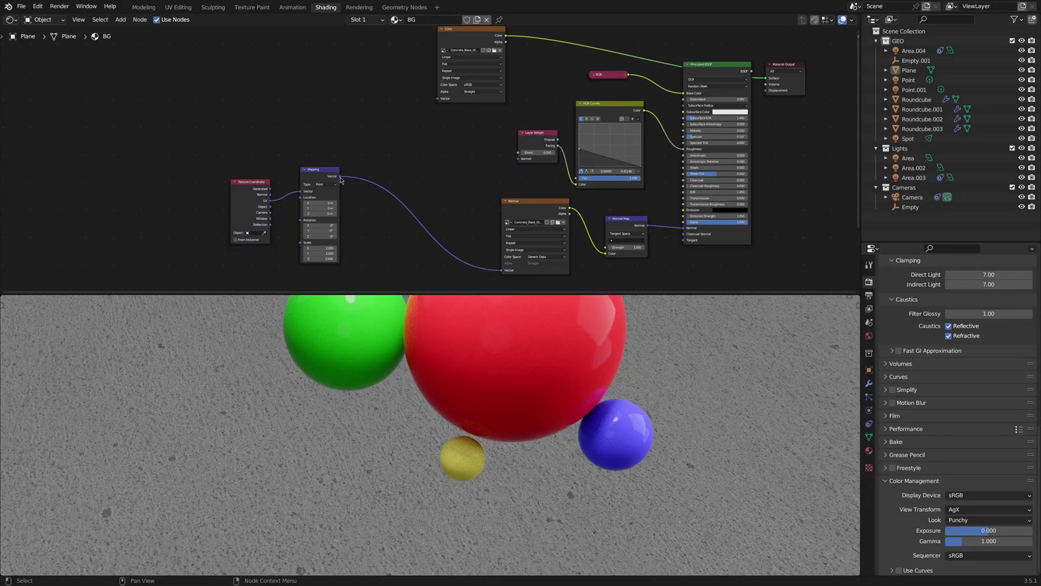
Connect Mapping Vector to the Color image's Vector input and expand the RGB node
drag(340, 177, 437, 98)
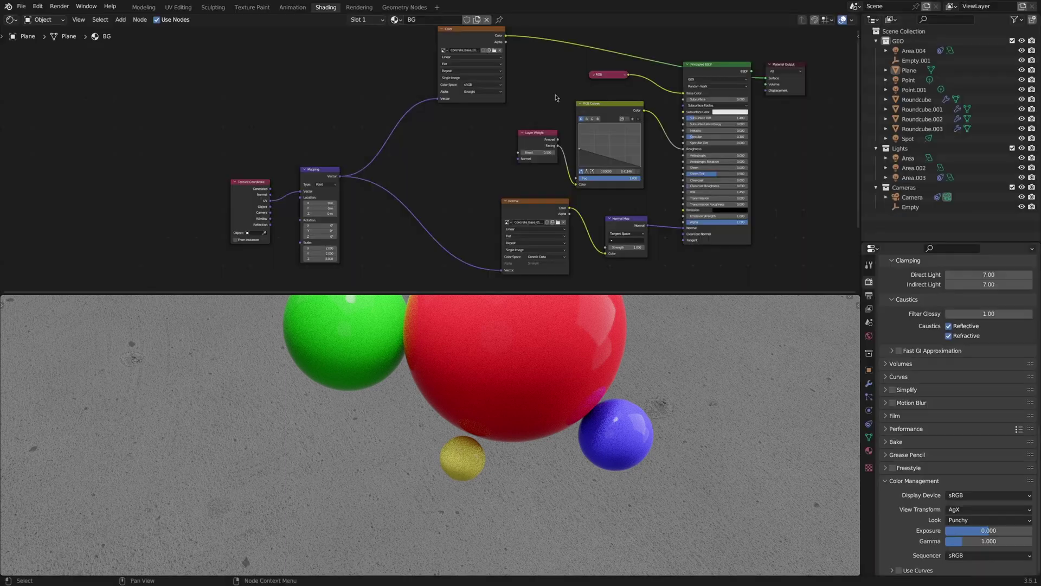
middle_drag(558, 98, 477, 136)
scroll(521, 119, up, 2)
click(519, 117)
shift+scroll(384, 126, up, 2)
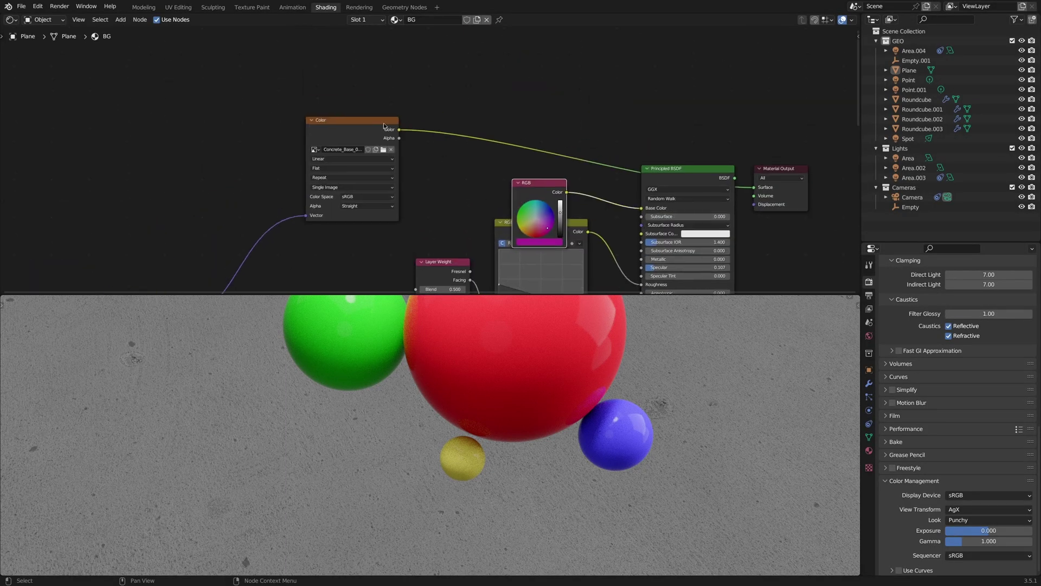
Move the RGB node beneath the Color image texture
drag(384, 126, 468, 74)
drag(537, 183, 420, 178)
drag(351, 50, 488, 244)
drag(457, 205, 404, 157)
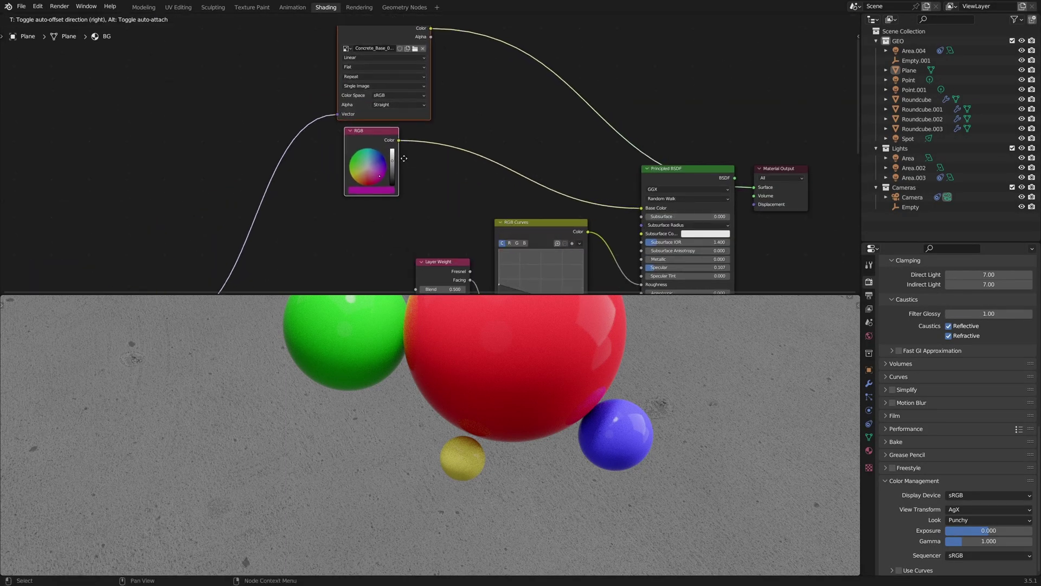
click(399, 170)
Feed the RGB colour into Base Color and nudge the RGB node right
ctrl+shift+click(368, 144)
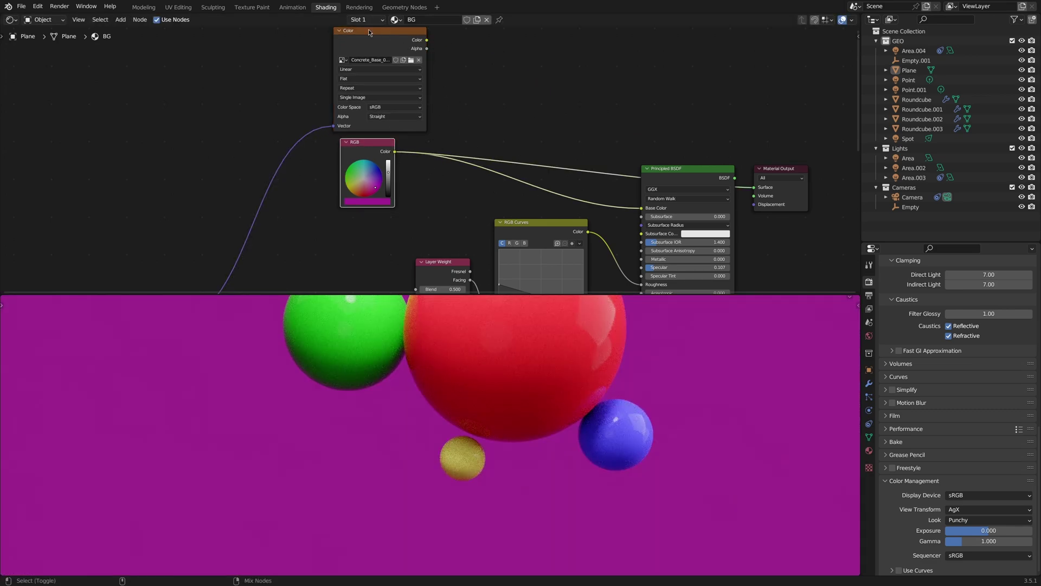
ctrl+shift+click(368, 29)
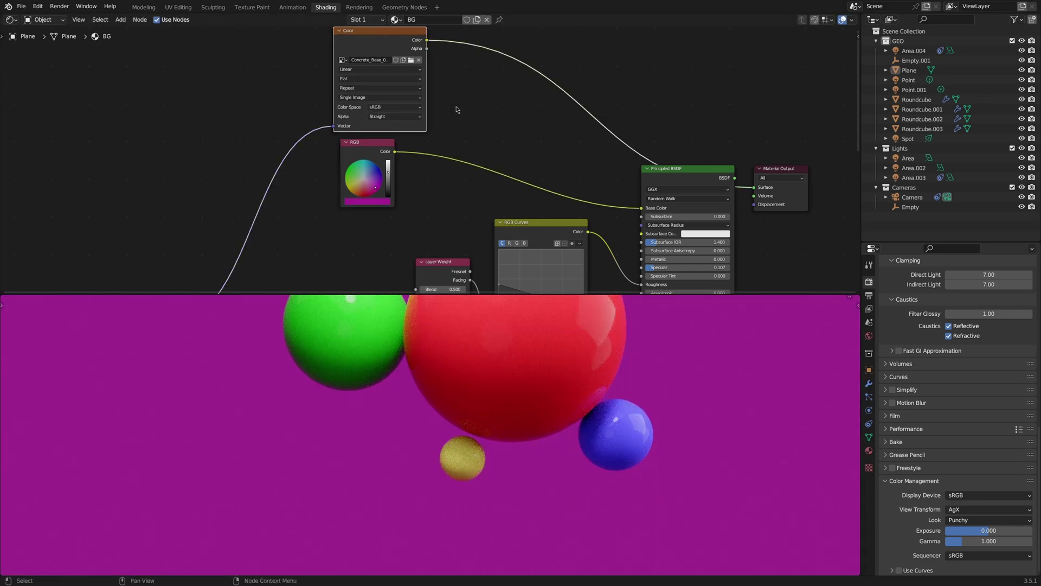
middle_drag(479, 111, 478, 138)
drag(369, 174, 400, 173)
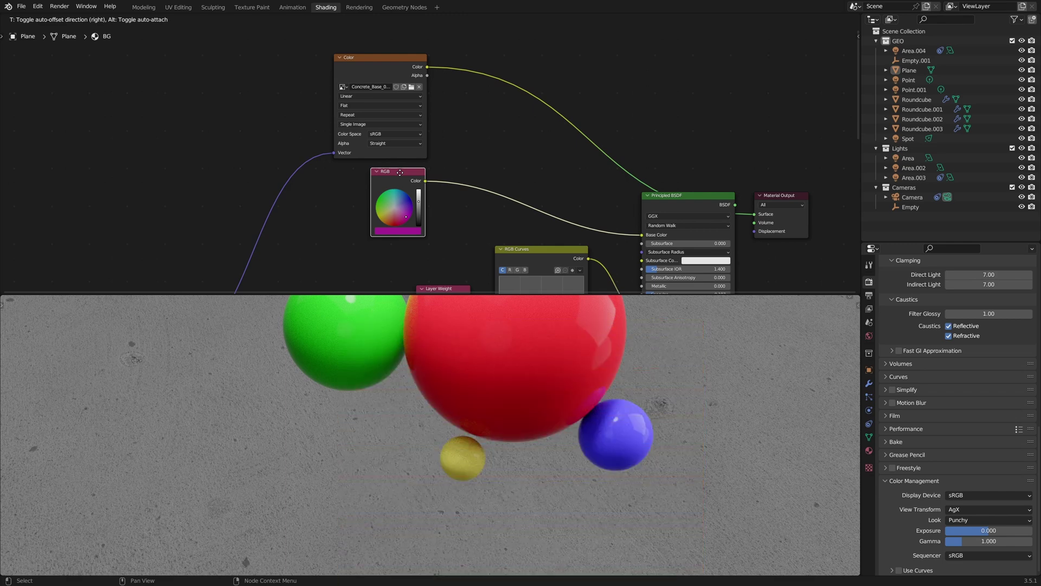
click(399, 172)
Try merging the texture and RGB by dragging, then remove the auto-added Mix node
click(388, 59)
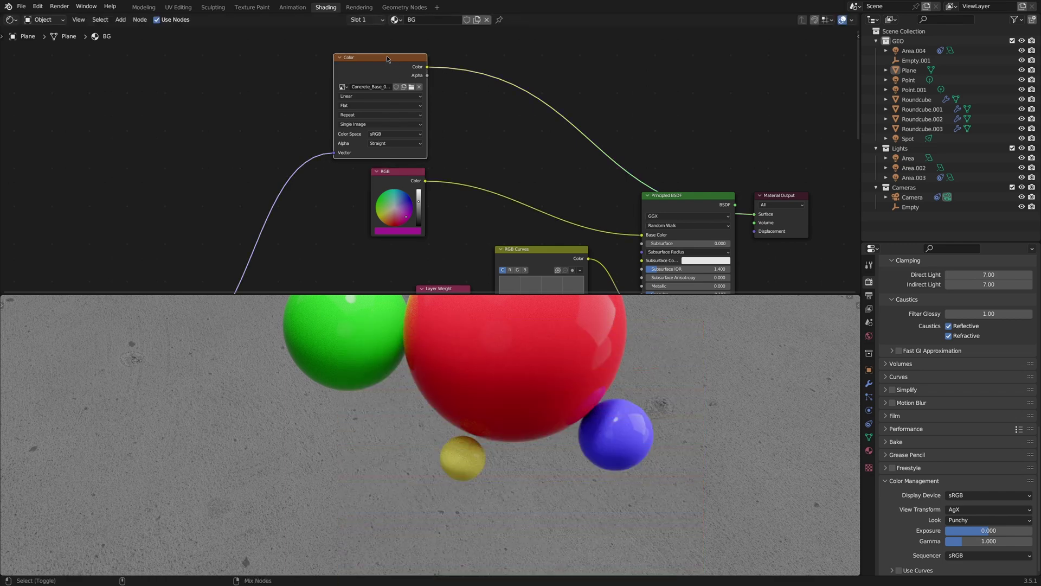
ctrl+shift+right_drag(388, 60, 399, 173)
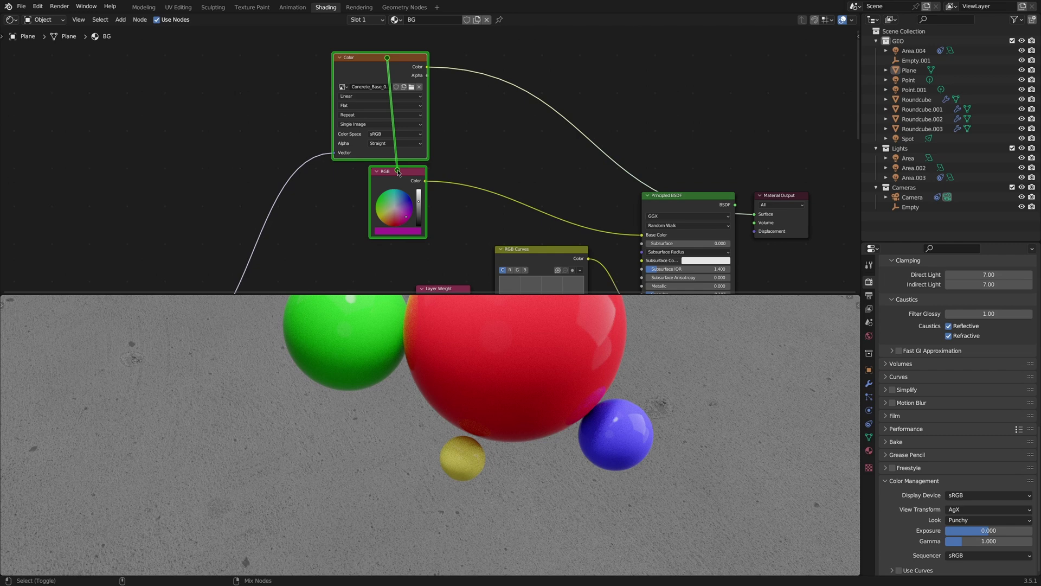
ctrl+shift+right_drag(399, 173, 399, 173)
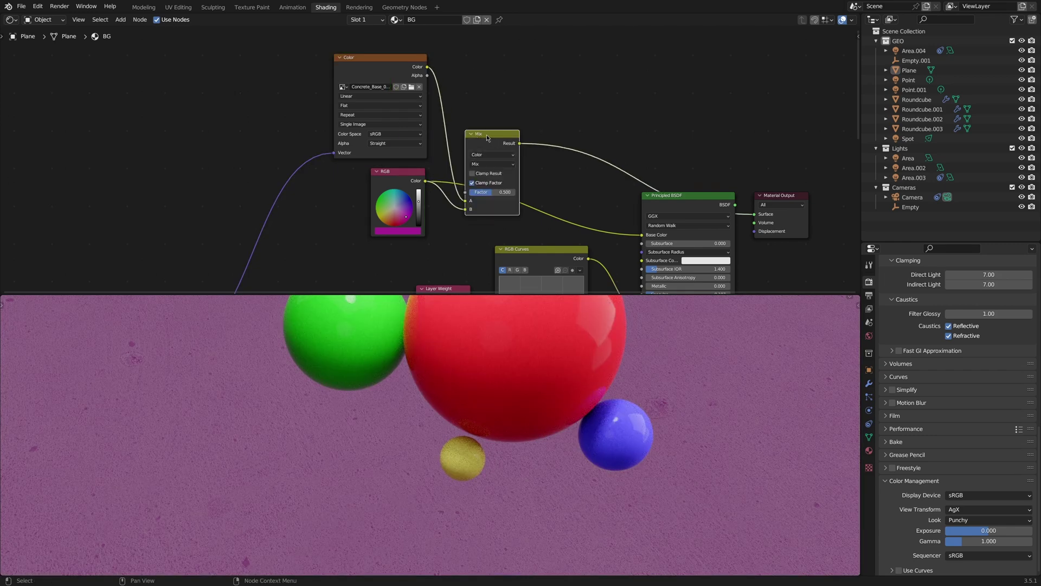
key(ctrl+x)
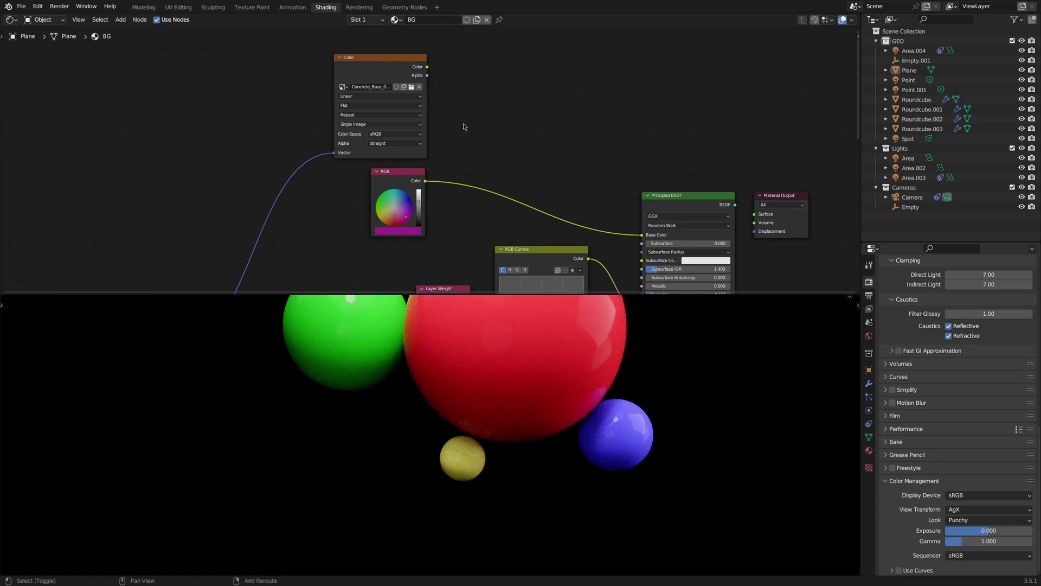
ctrl+shift+click(401, 60)
Add a Mix Color node, link the concrete colour into A, and preview the tinted floor
key(shift+a)
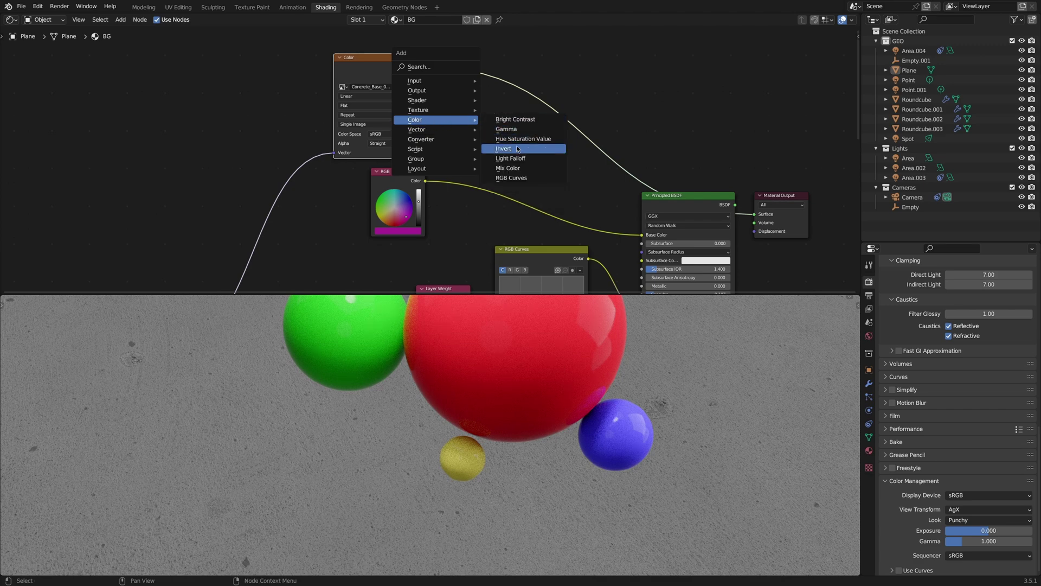
click(507, 168)
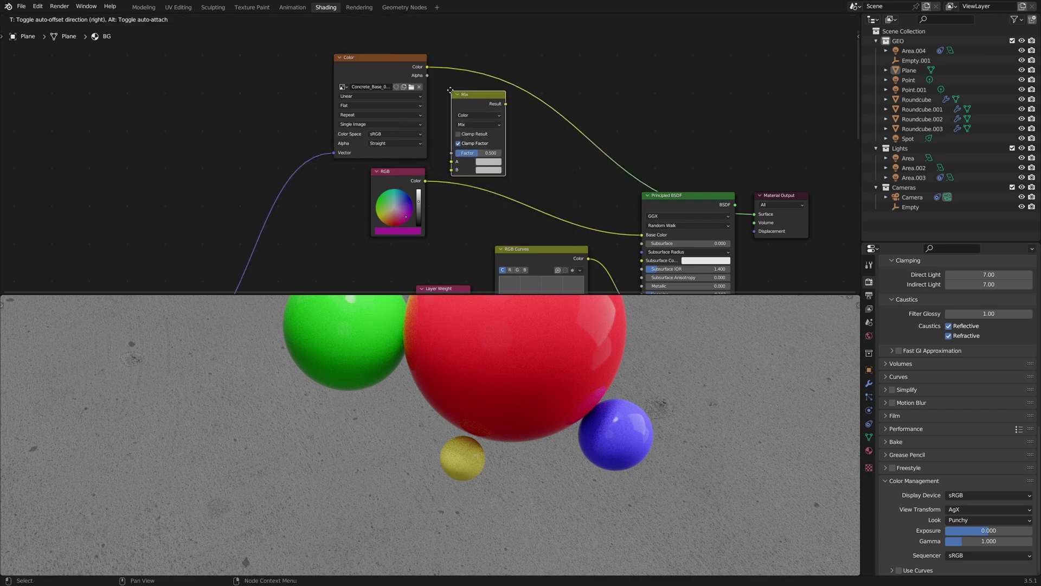
click(447, 88)
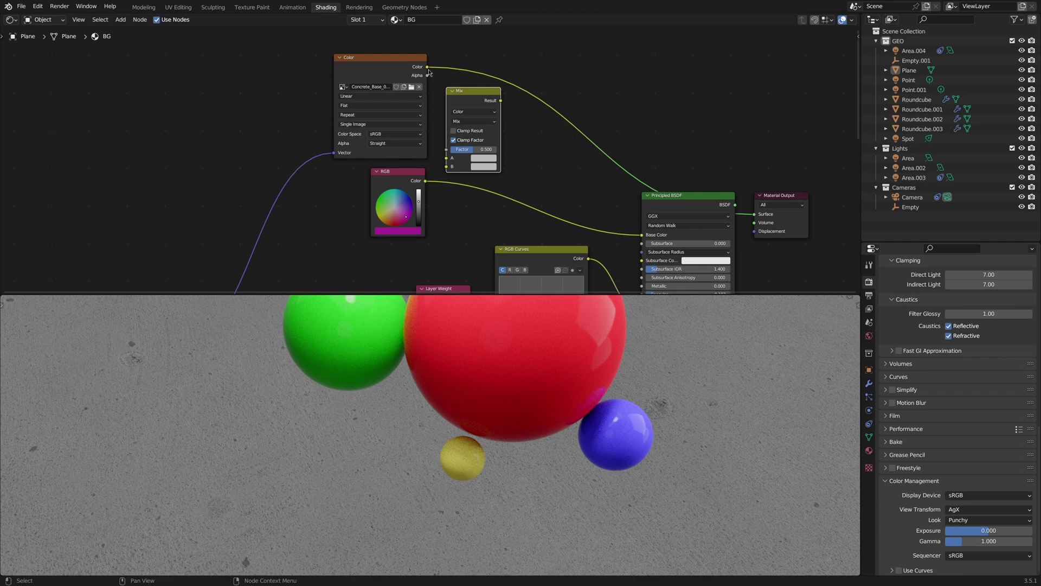
drag(427, 66, 446, 167)
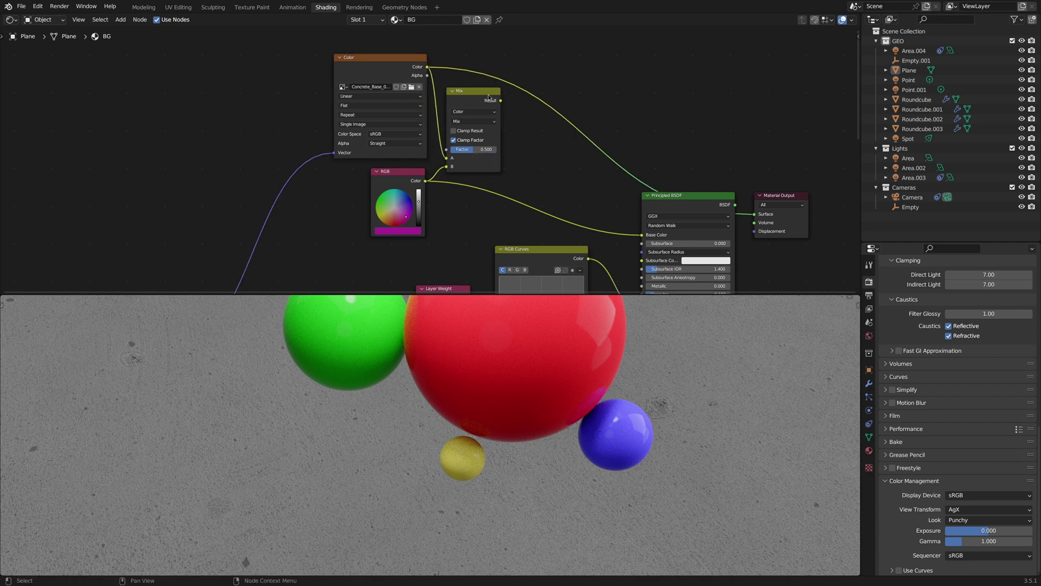
ctrl+shift+click(469, 93)
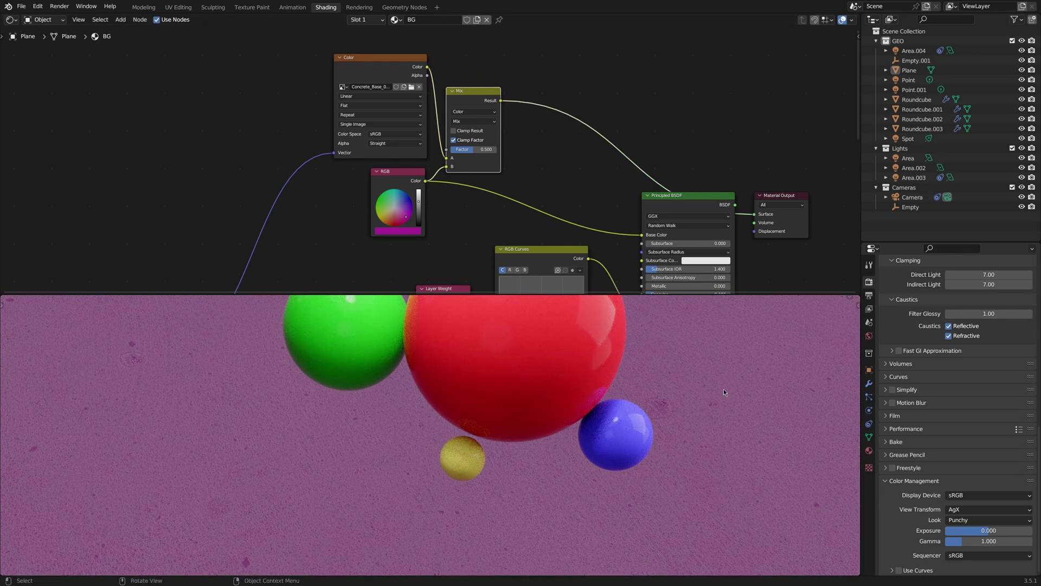
Set the Mix node blend mode to Multiply with factor 1.000
click(472, 121)
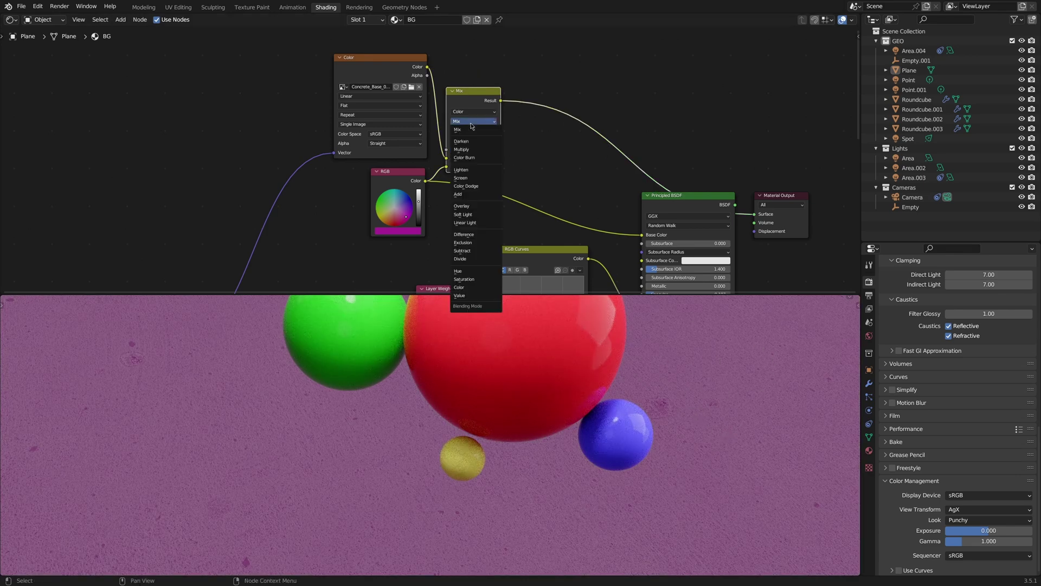
click(462, 149)
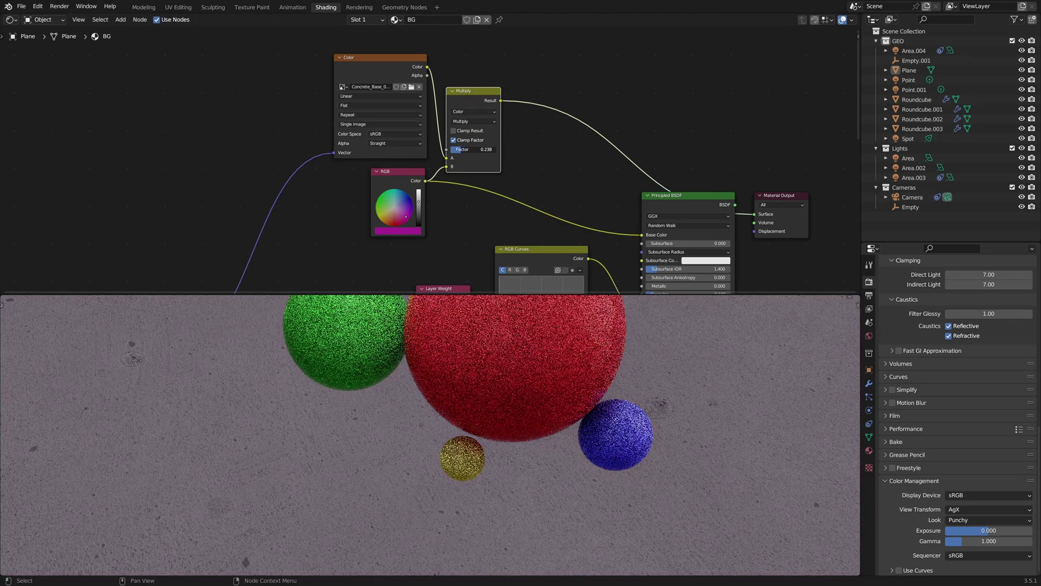
drag(461, 150, 493, 150)
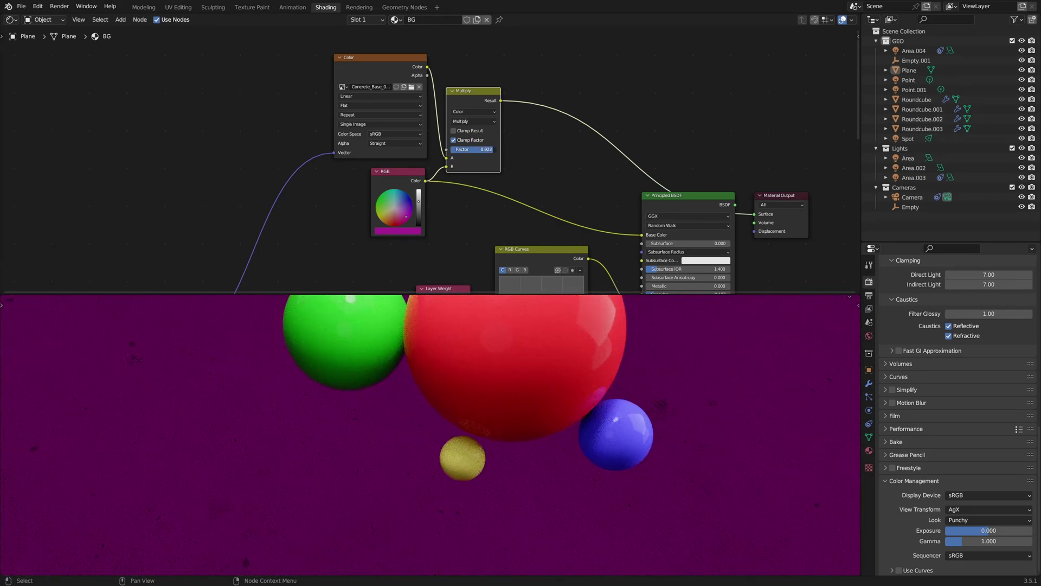
mouse_move(492, 149)
mouse_down()
mouse_move(459, 149)
mouse_move(497, 149)
mouse_up()
Cut the duplicate Multiply link into the Principled BSDF, then orbit toward the floor spheres
mouse_move(494, 97)
mouse_down()
mouse_move(510, 85)
mouse_move(643, 236)
mouse_up()
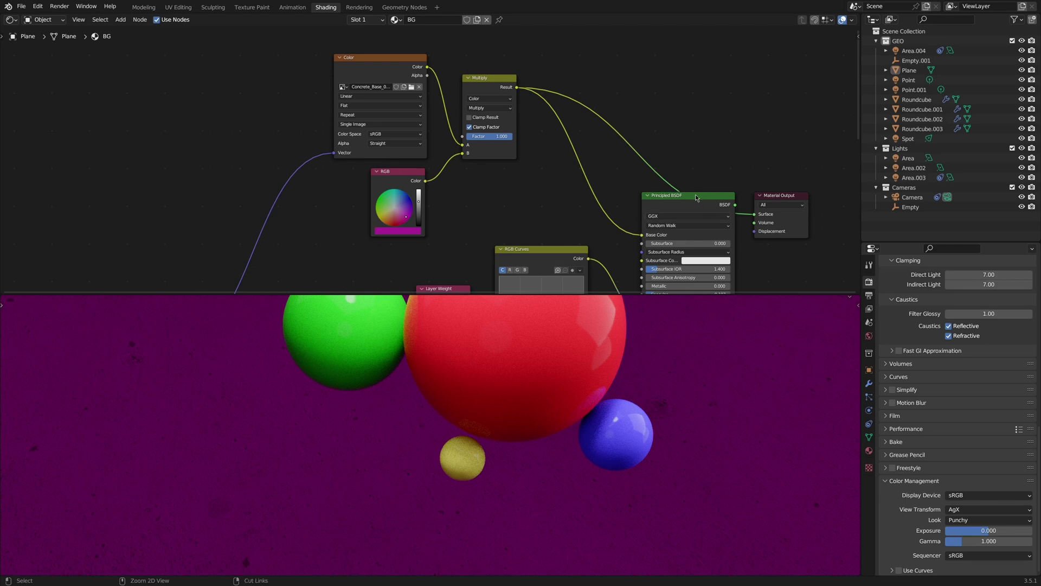
ctrl+right_drag(673, 185, 696, 200)
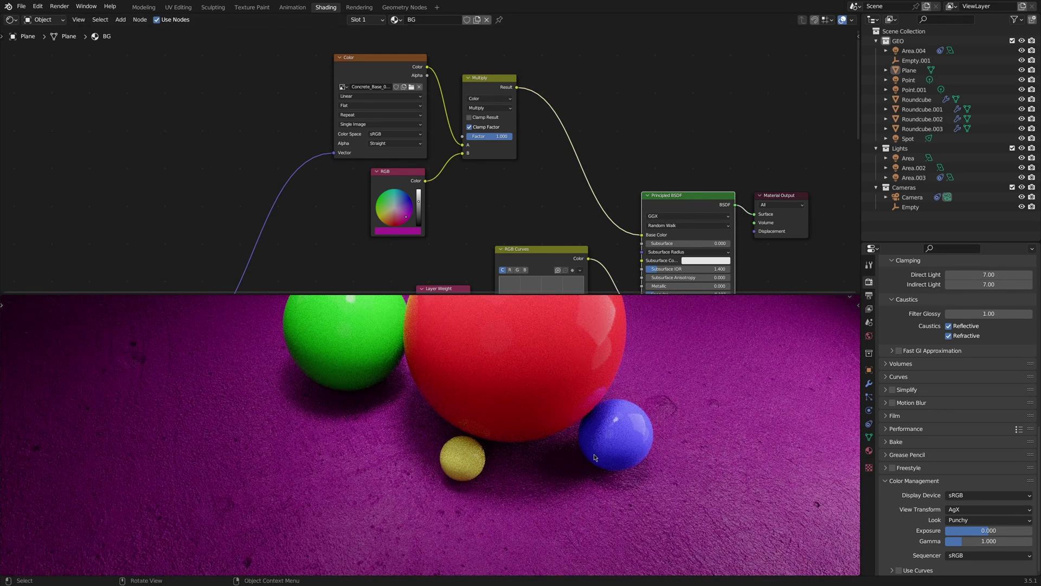
scroll(629, 512, down, 1)
mouse_move(629, 511)
middle_down()
mouse_move(637, 442)
mouse_move(616, 455)
middle_up()
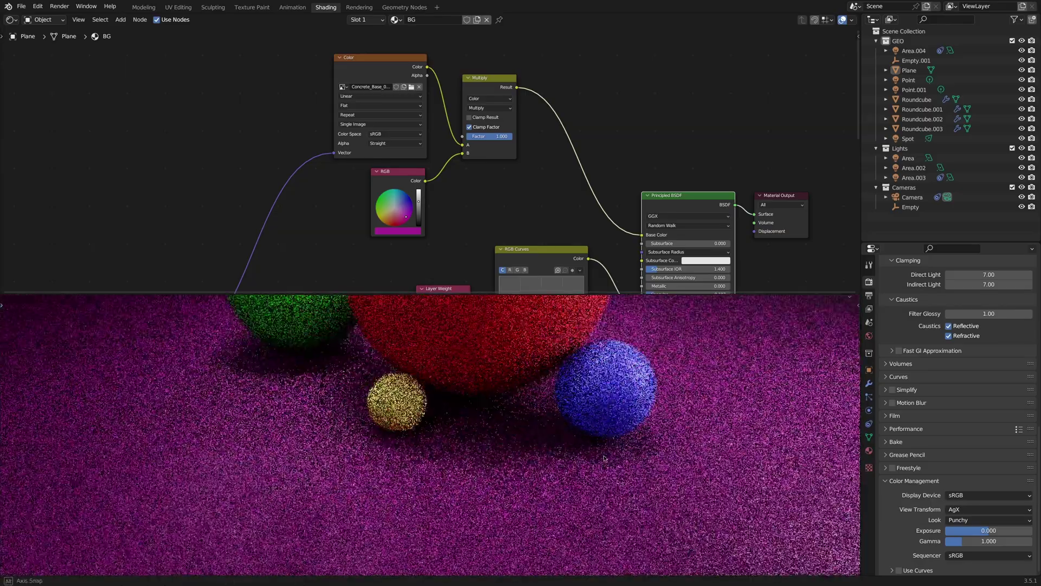
scroll(455, 230, down, 2)
Move the Texture Coordinate and Mapping nodes up and to the right
middle_drag(456, 229, 529, 70)
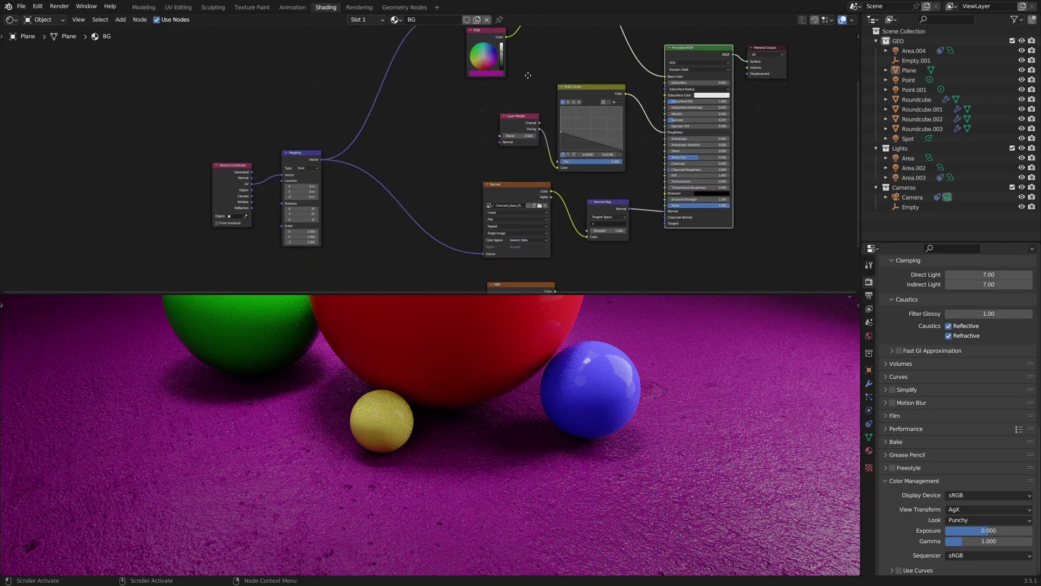
drag(157, 110, 360, 280)
scroll(348, 242, up, 1)
key(g)
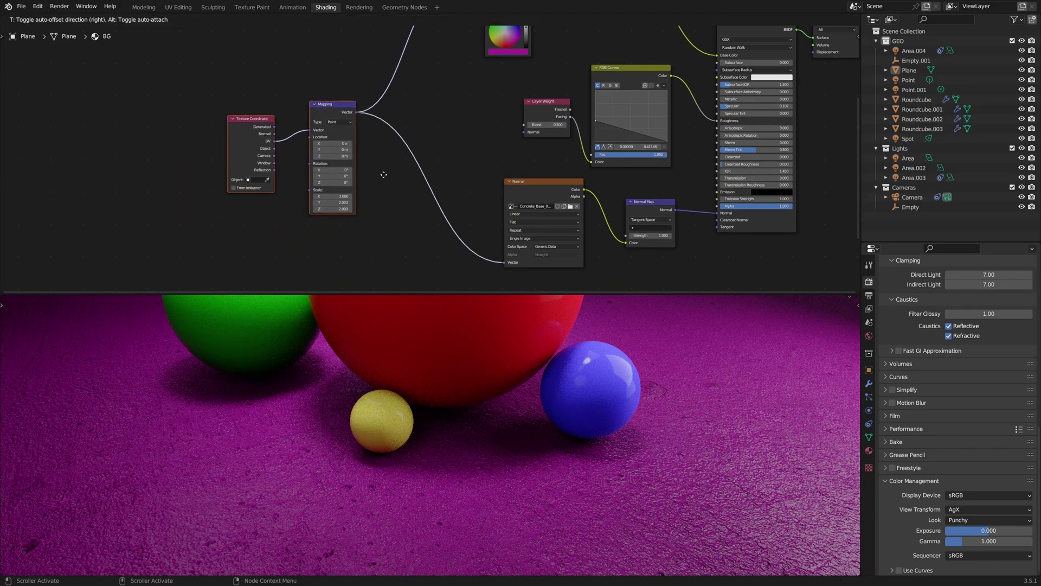
click(379, 170)
scroll(383, 230, up, 3)
Try Mapping Scale 1 and 3 on all axes, ending with 2.000
drag(281, 176, 281, 197)
text(1)
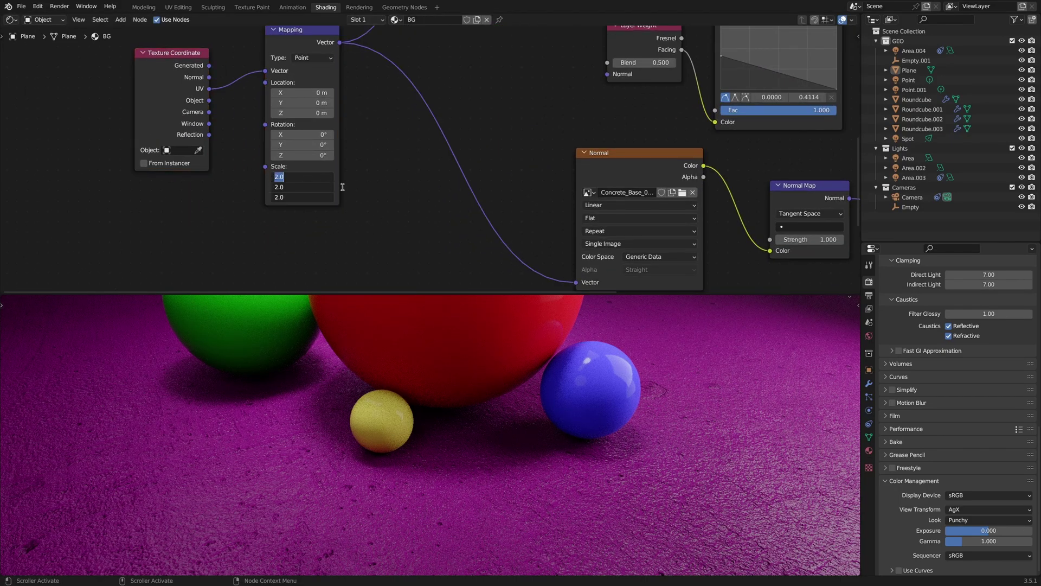
click(419, 276)
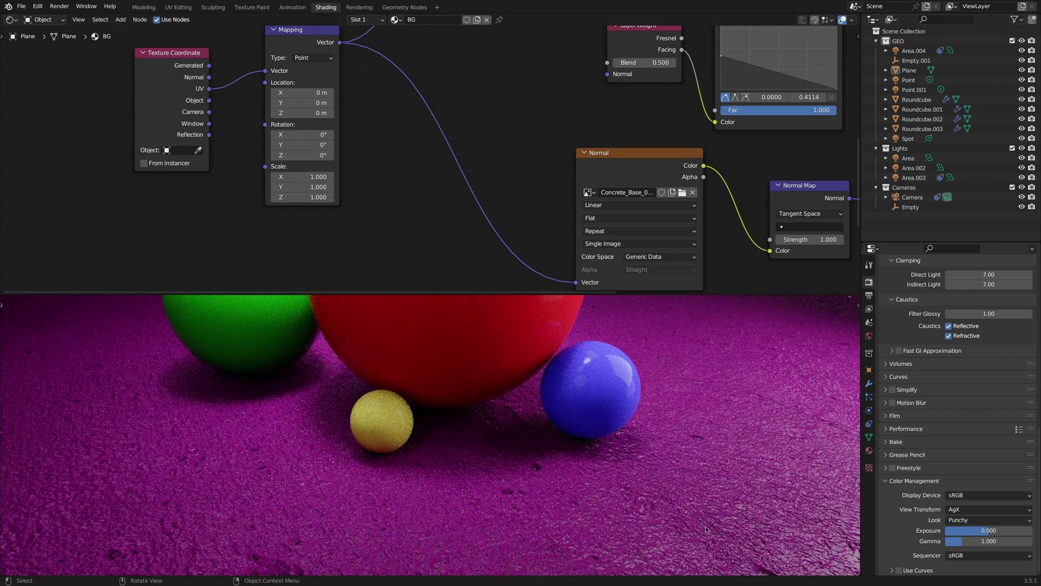
drag(280, 177, 281, 197)
text(3)
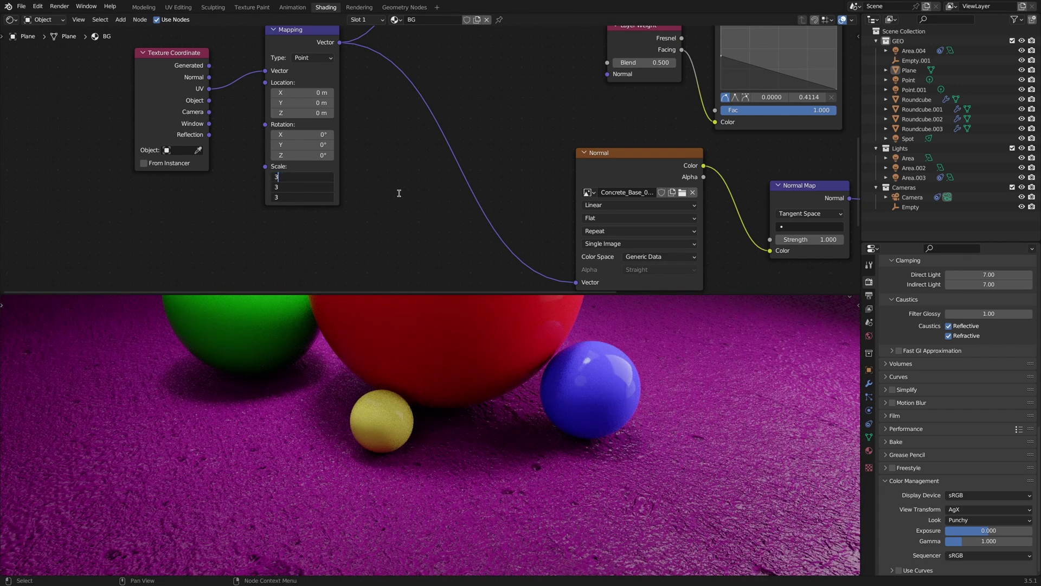
key(Return)
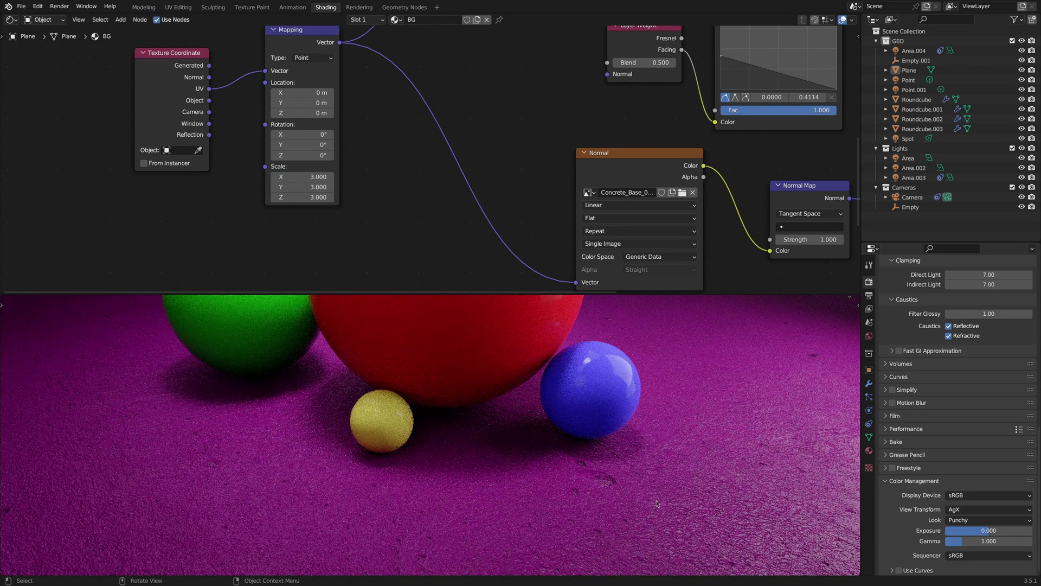
drag(281, 177, 281, 197)
text(2)
key(Return)
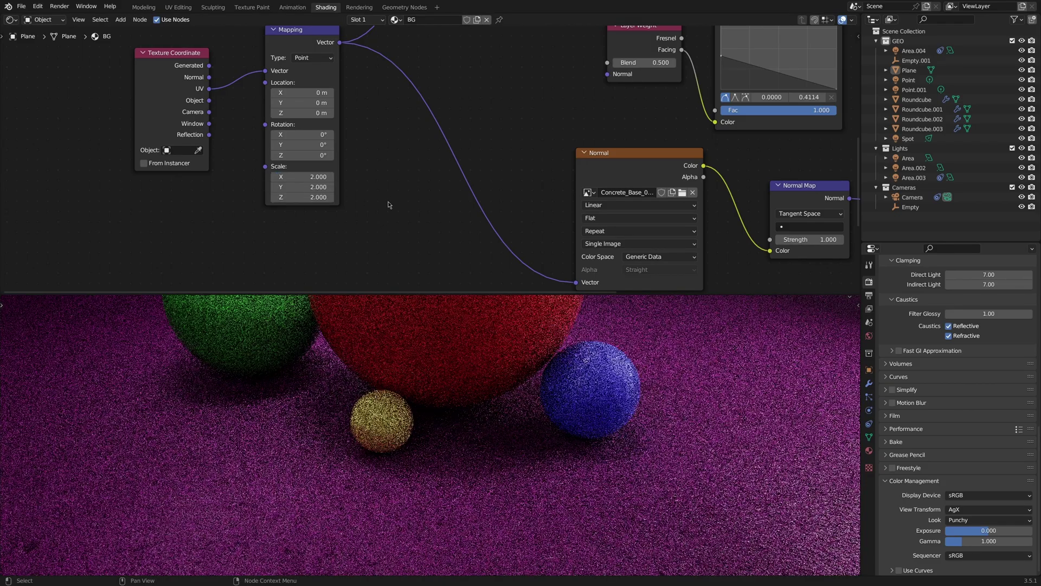
Orbit the rendered view to see the floor and backdrop wall
scroll(725, 382, down, 2)
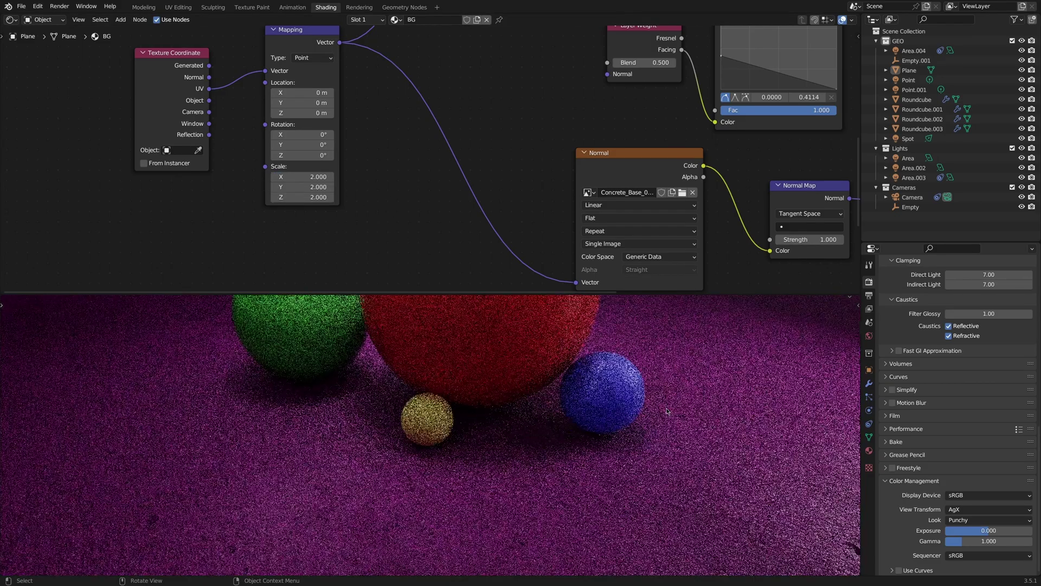
scroll(724, 383, down, 2)
middle_drag(724, 383, 571, 451)
middle_drag(562, 445, 584, 353)
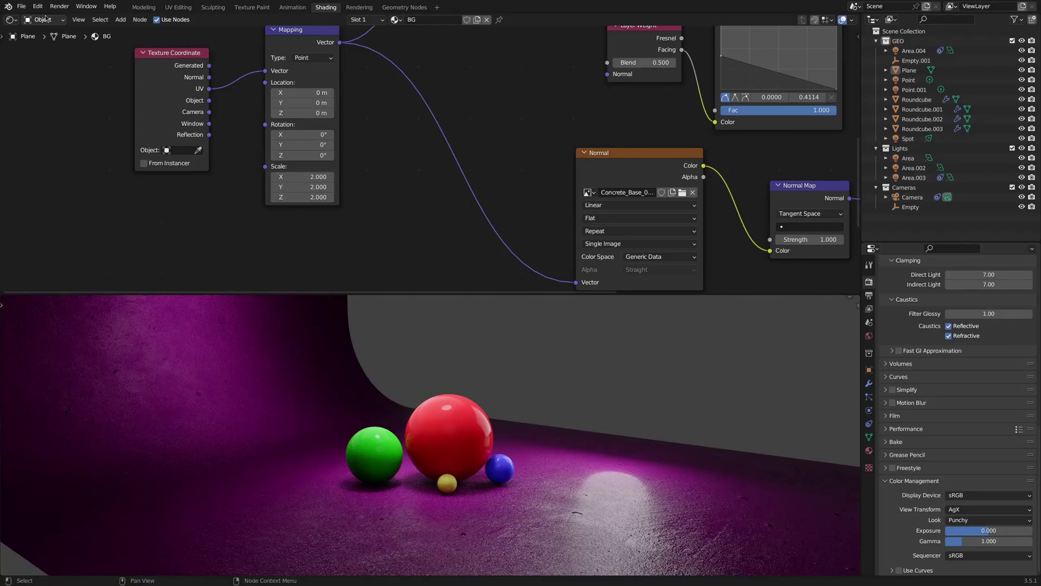
Show the World node tree and frame all world nodes
click(46, 19)
click(44, 45)
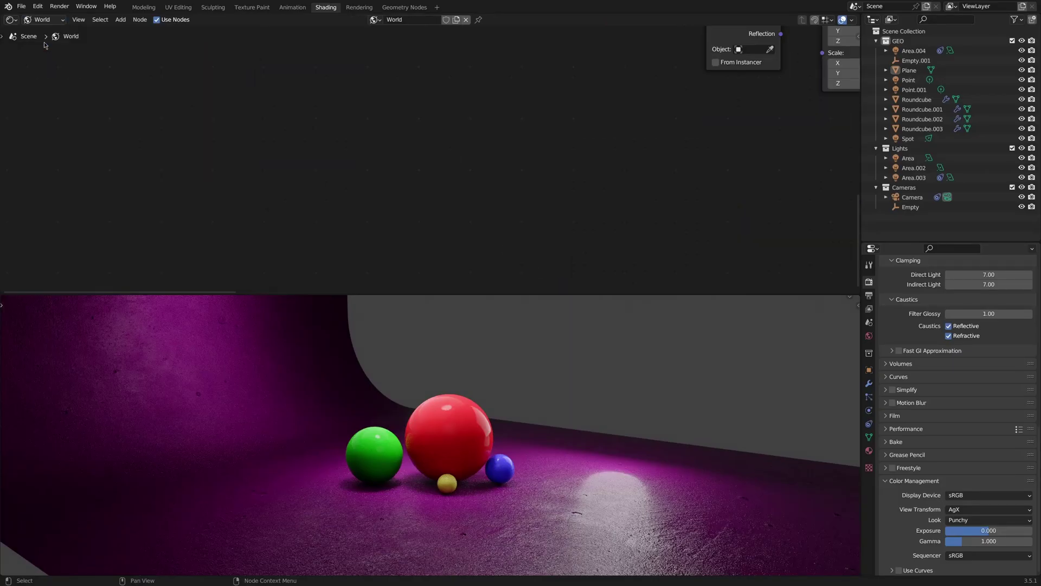
key(Home)
scroll(454, 67, up, 3)
scroll(454, 67, up, 2)
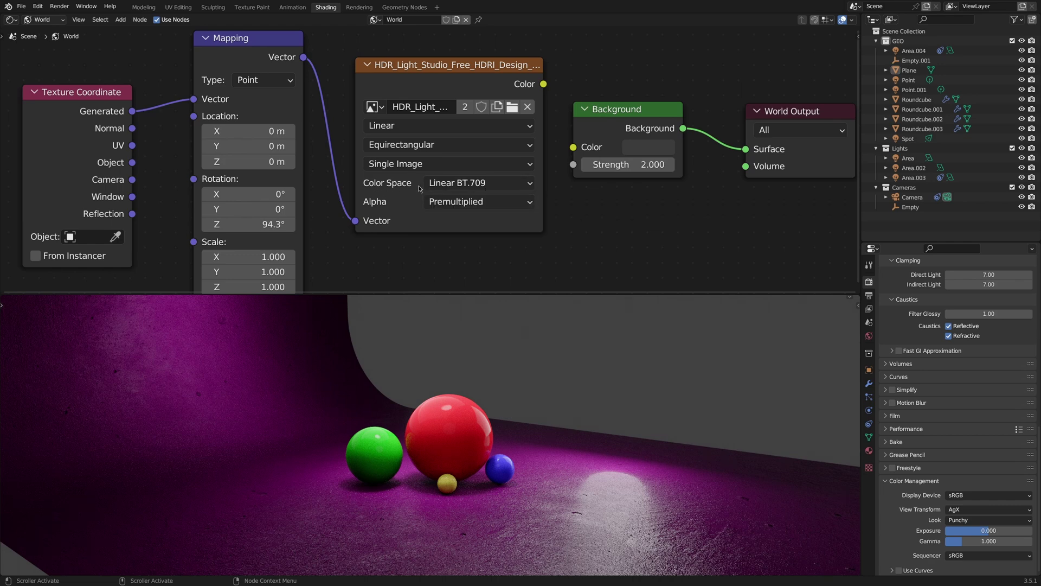
Link the HDRI Image Texture Color to Background Color and orbit to check lighting
drag(543, 84, 573, 146)
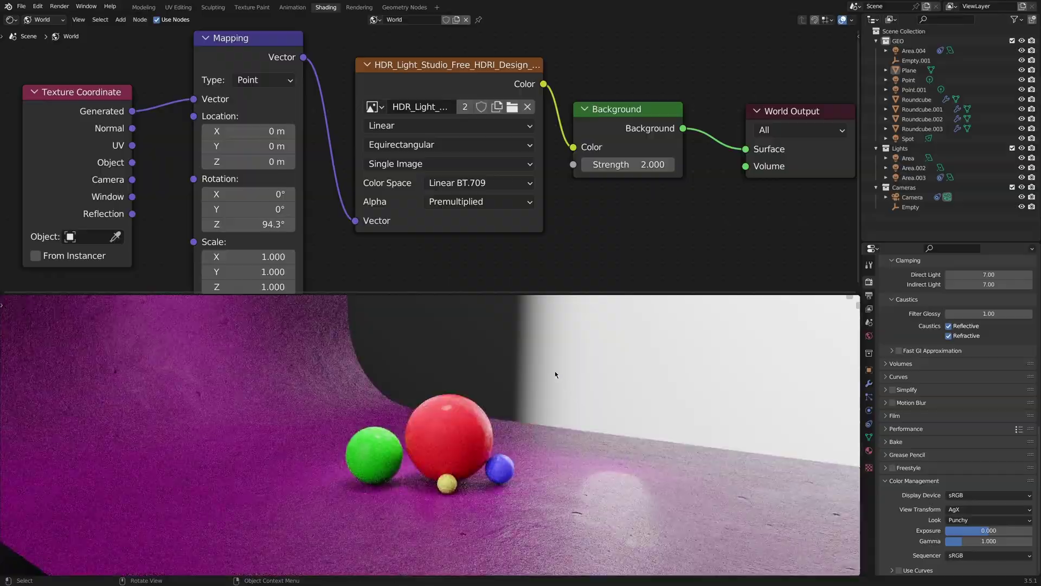
mouse_move(555, 374)
middle_down()
mouse_move(524, 417)
mouse_move(366, 398)
middle_up()
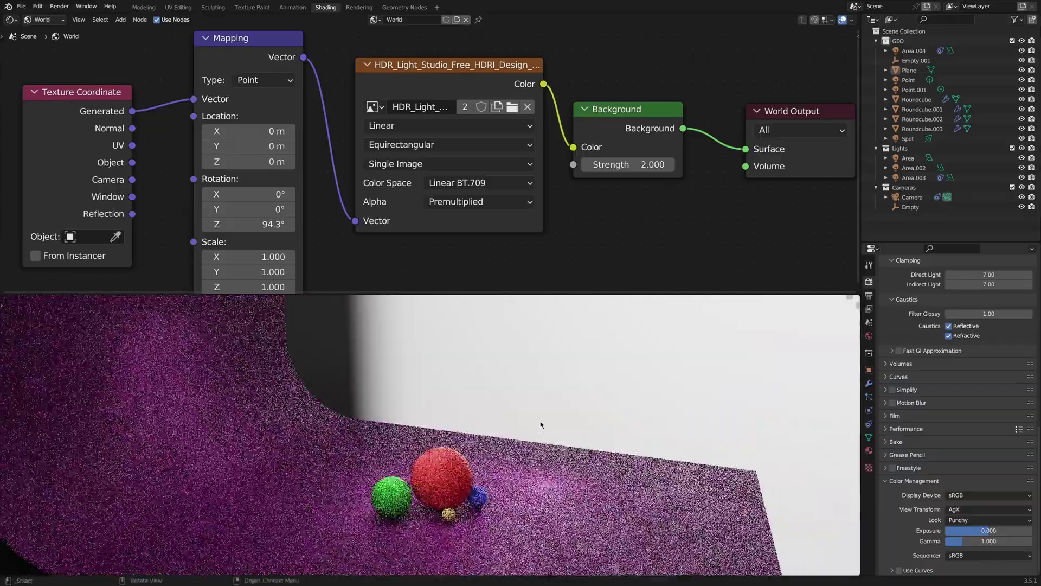
mouse_move(366, 399)
middle_down()
mouse_move(529, 417)
mouse_move(481, 379)
mouse_move(546, 344)
mouse_move(510, 420)
mouse_move(527, 452)
mouse_move(564, 412)
mouse_move(553, 435)
middle_up()
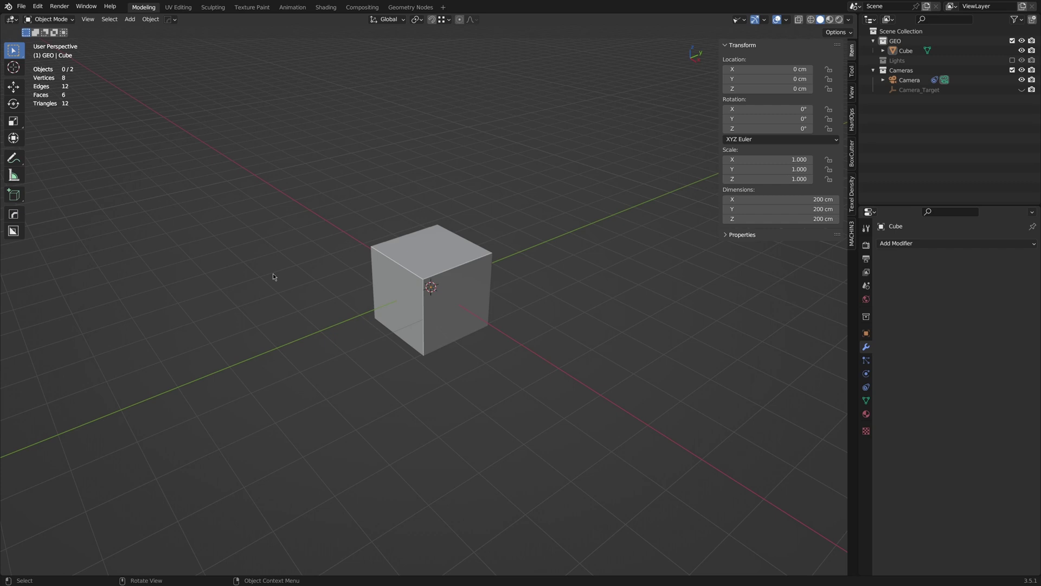
Start a new General file without saving, and set colour management to AgX with Punchy look
click(21, 7)
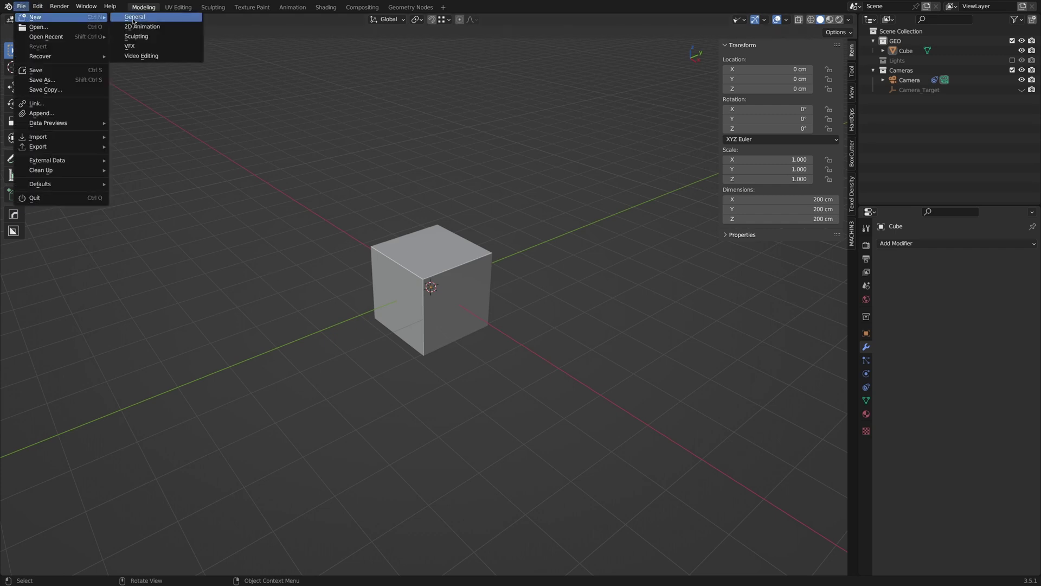
click(136, 19)
click(537, 307)
click(866, 245)
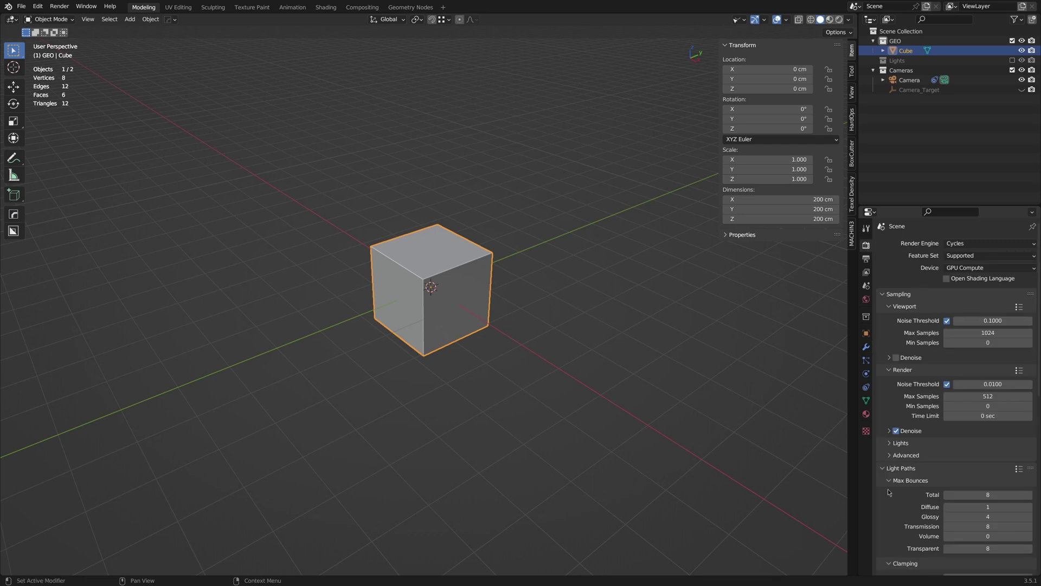
scroll(905, 518, down, 8)
scroll(905, 518, down, 6)
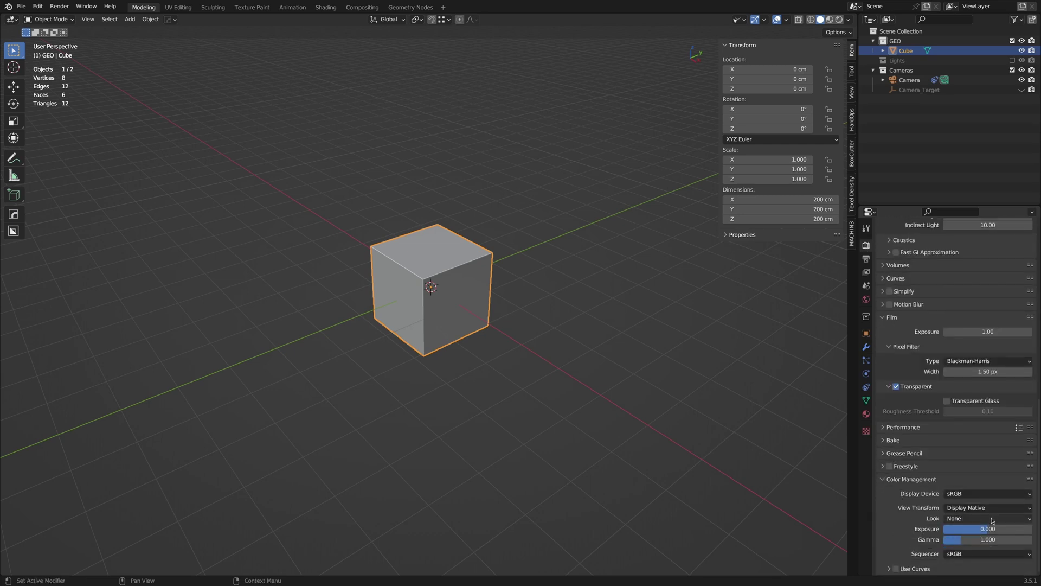
click(963, 507)
click(955, 529)
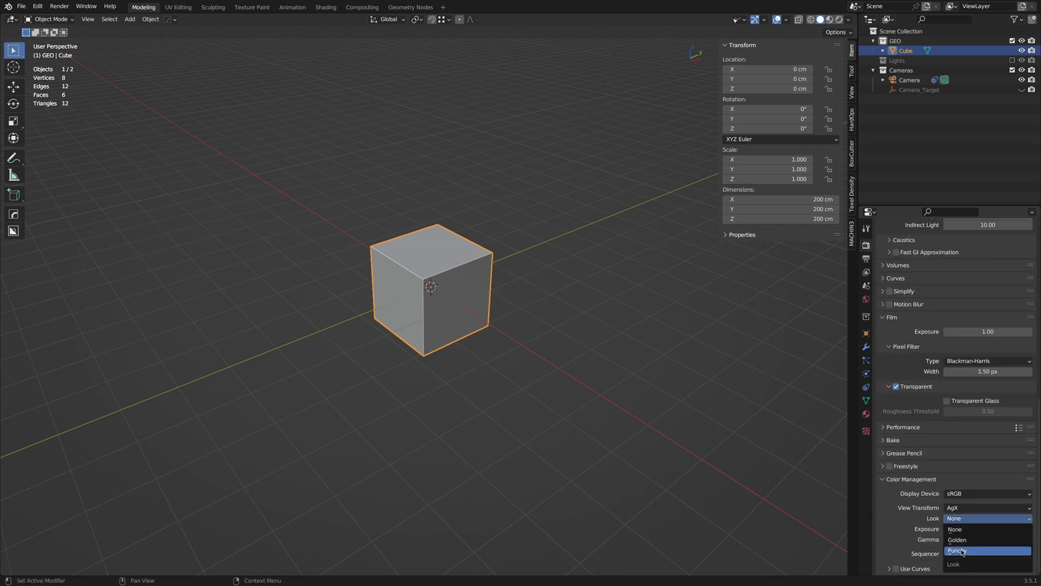
click(961, 529)
Save this setup as the startup file and open a new General file to verify
click(21, 6)
mouse_move(41, 184)
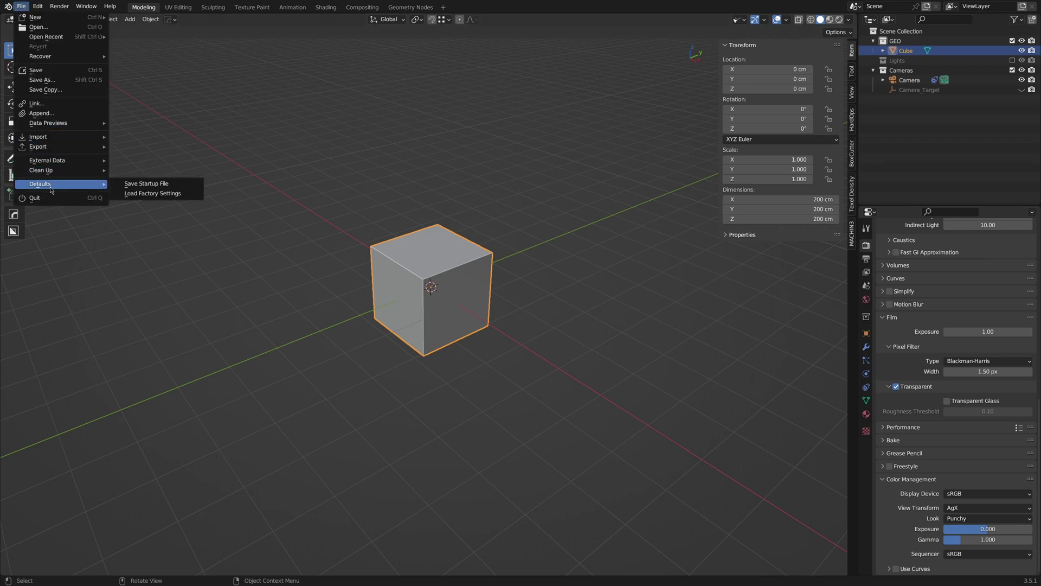
click(168, 186)
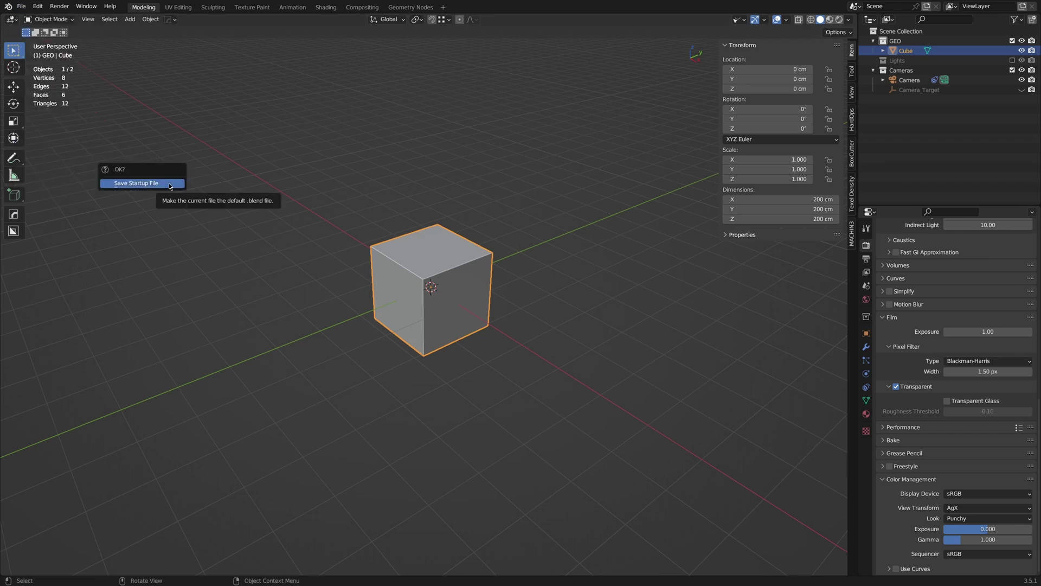
click(169, 186)
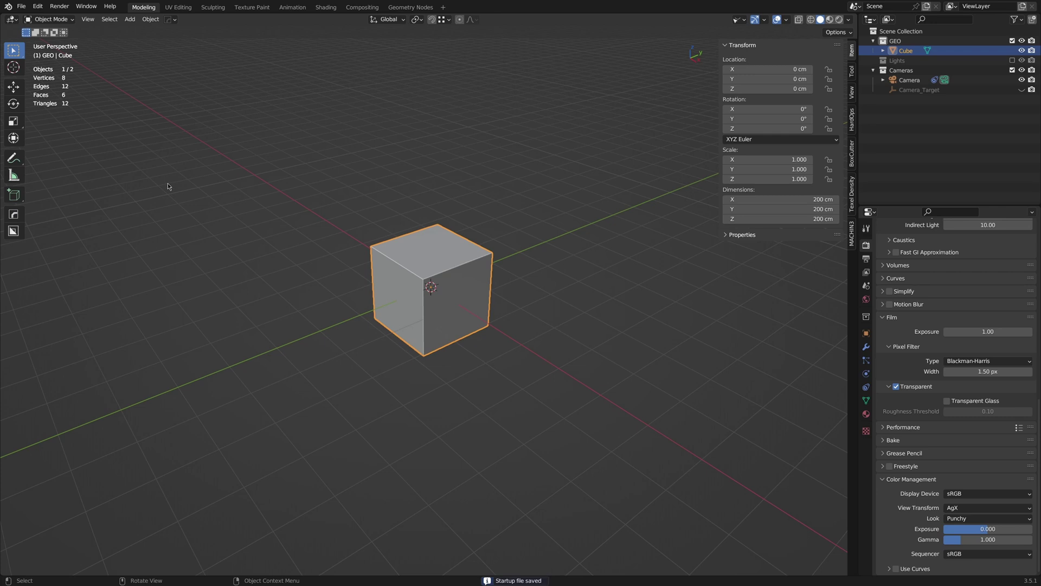
click(21, 6)
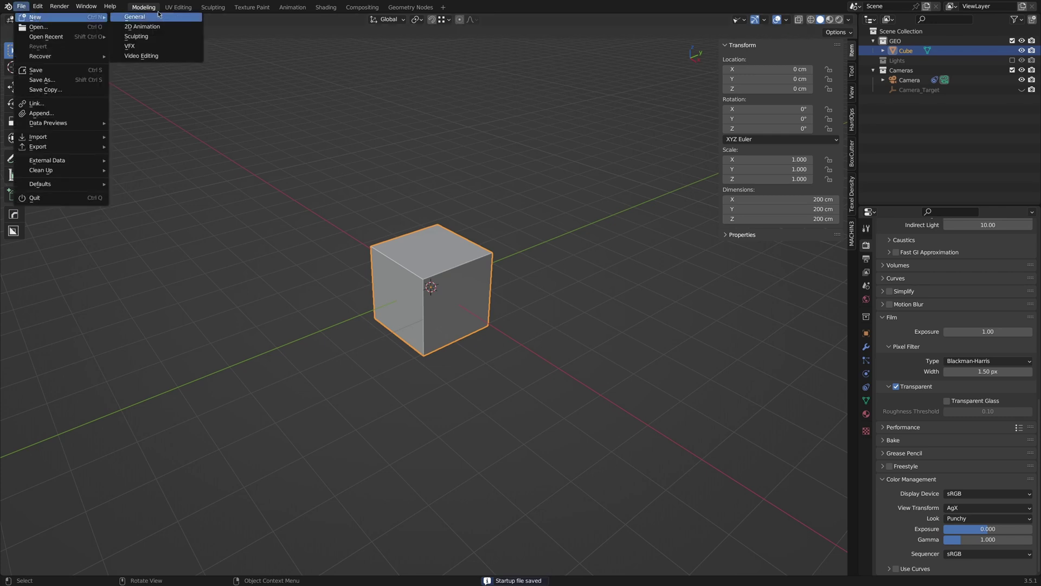
click(158, 19)
click(539, 311)
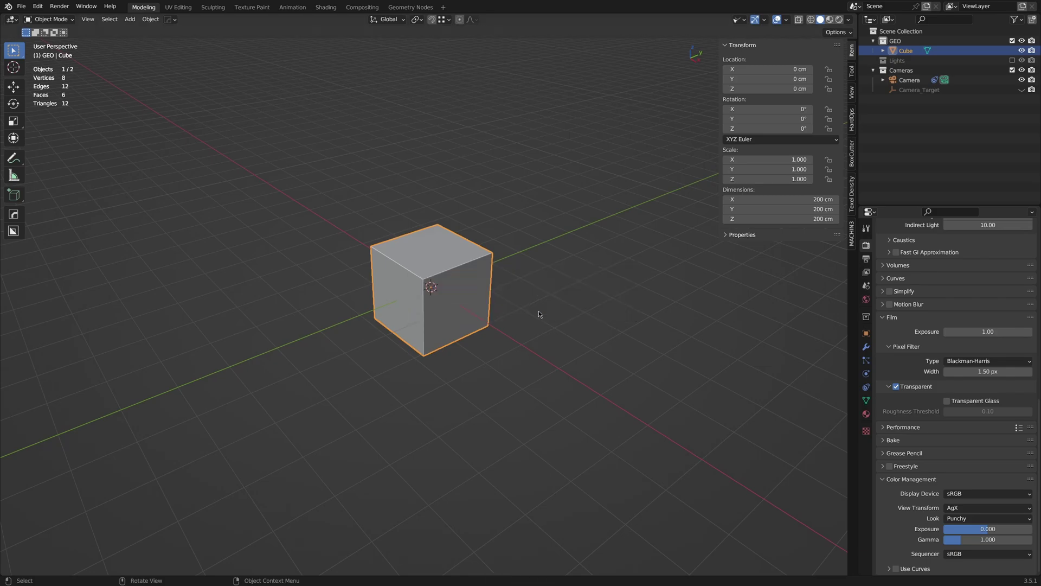